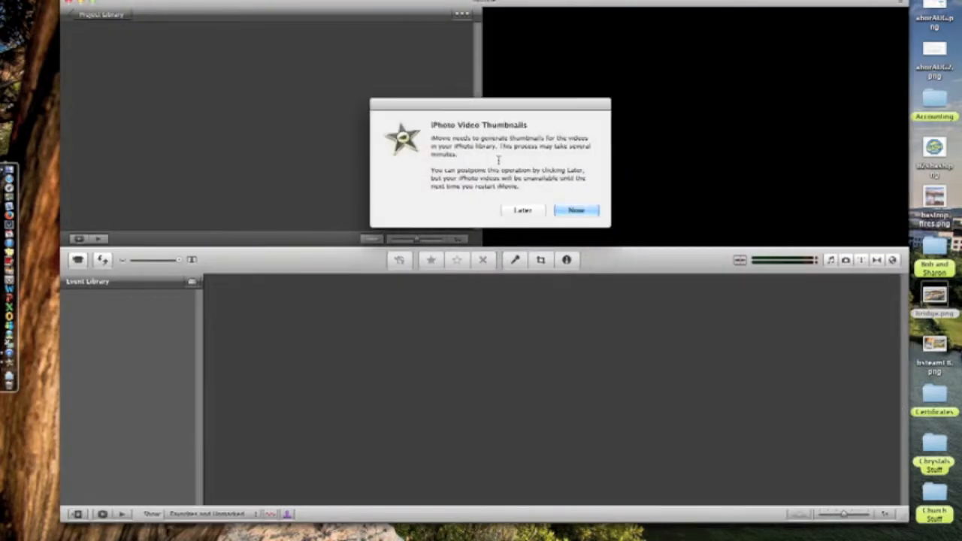
- Postpone both startup prompts, show the August Cap Video event, and select its project
click(532, 209)
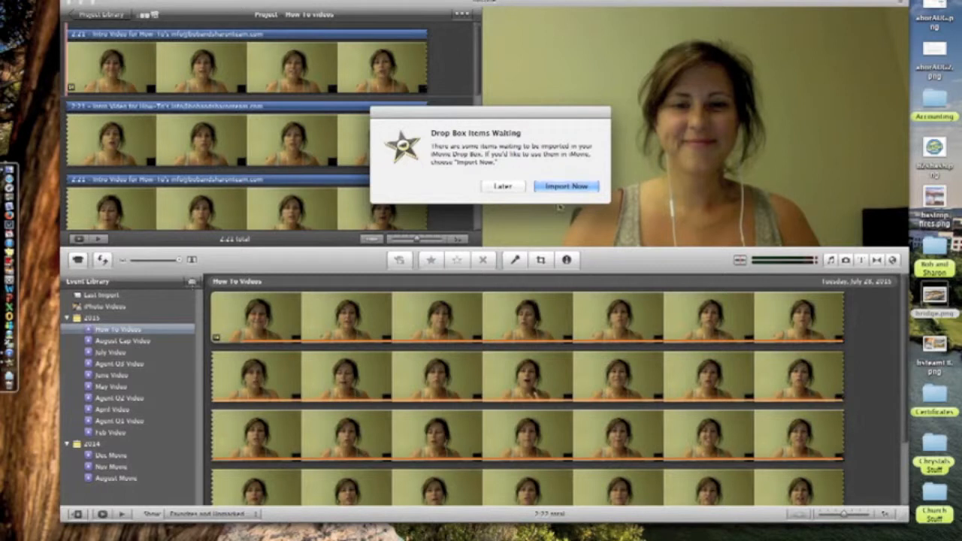
click(518, 191)
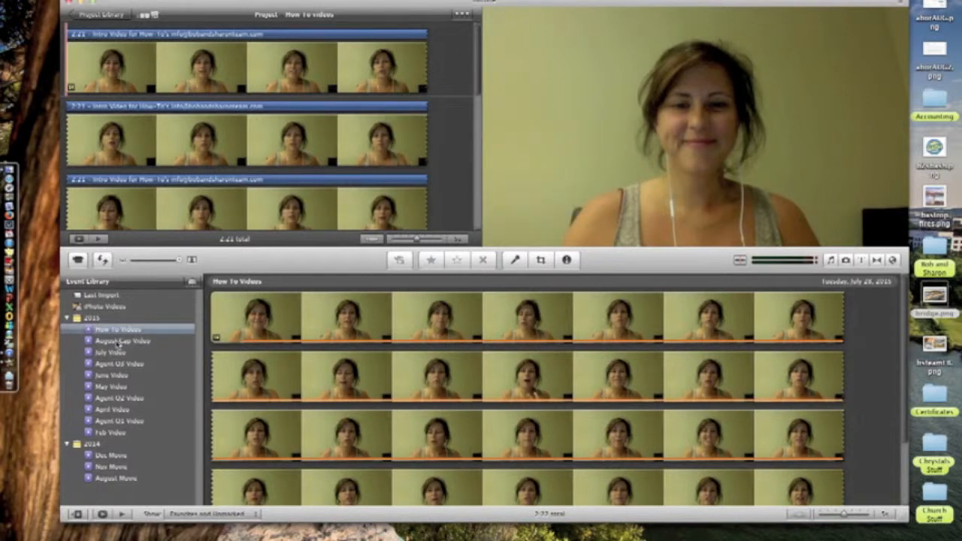
click(118, 342)
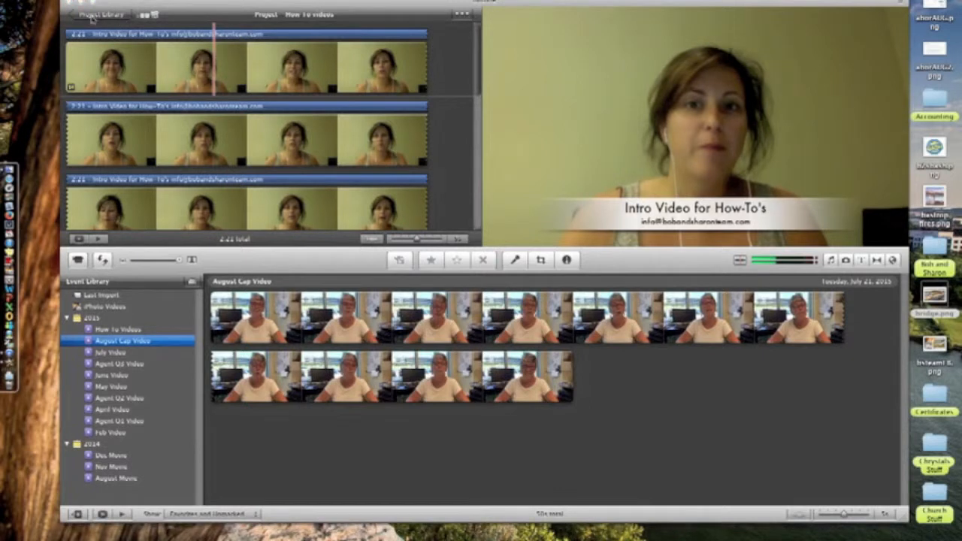
click(117, 12)
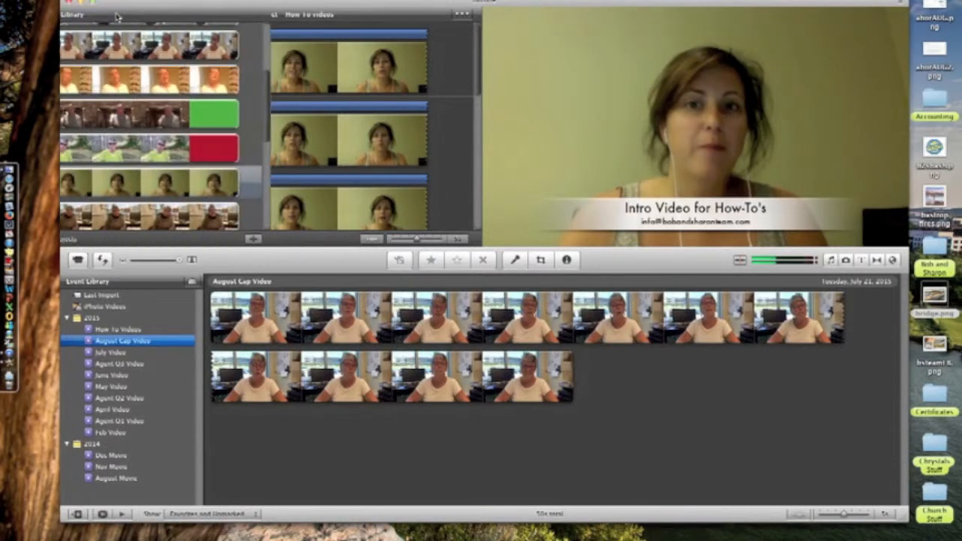
click(138, 45)
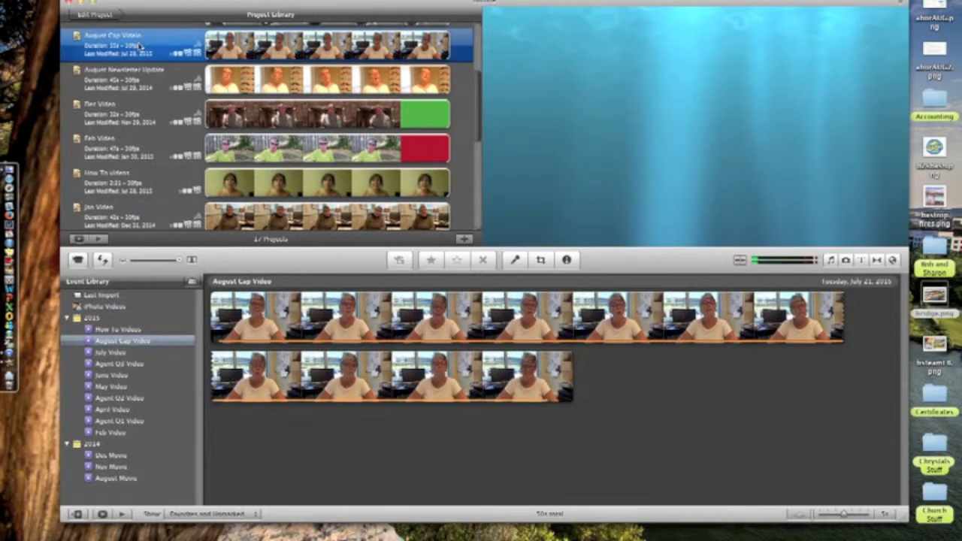
- Create a new project named 'August Cap' with No Theme
click(79, 0)
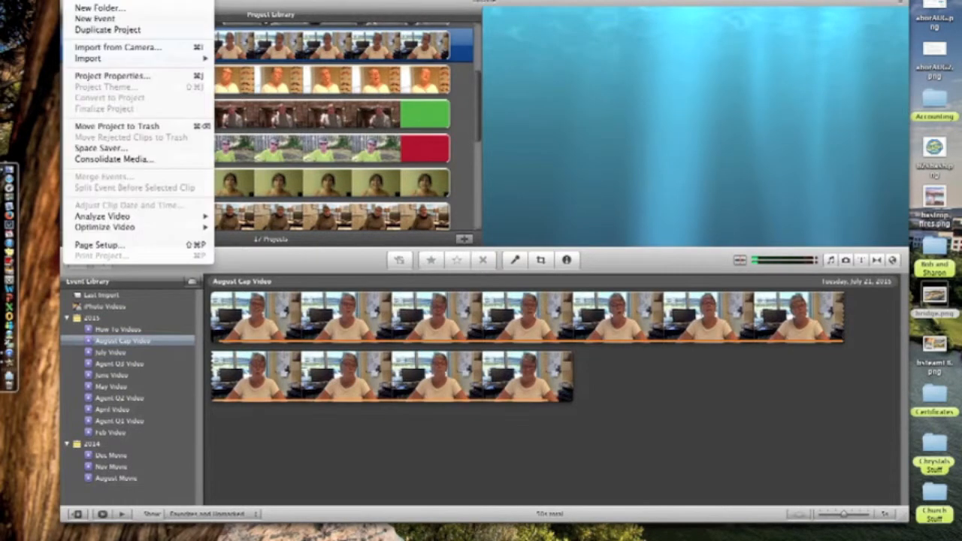
click(113, 0)
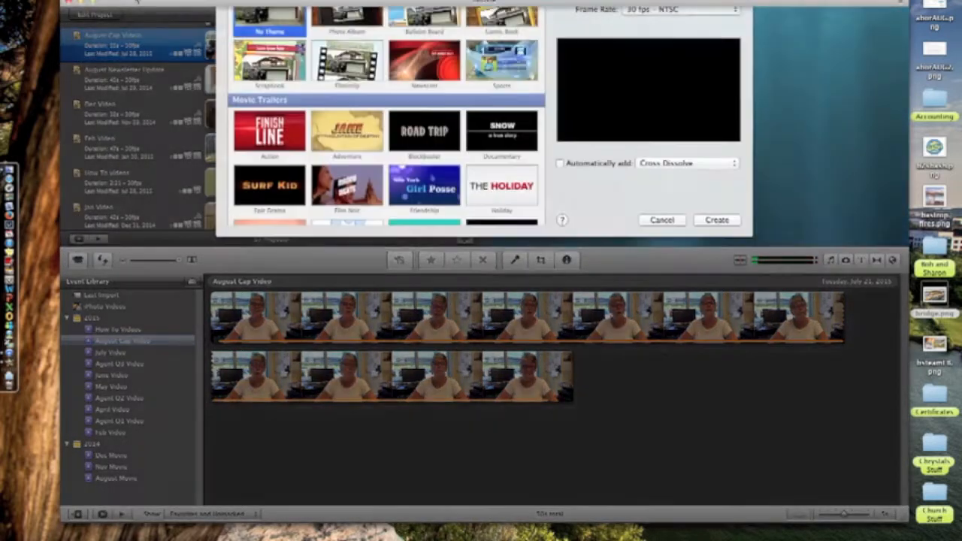
text(Au)
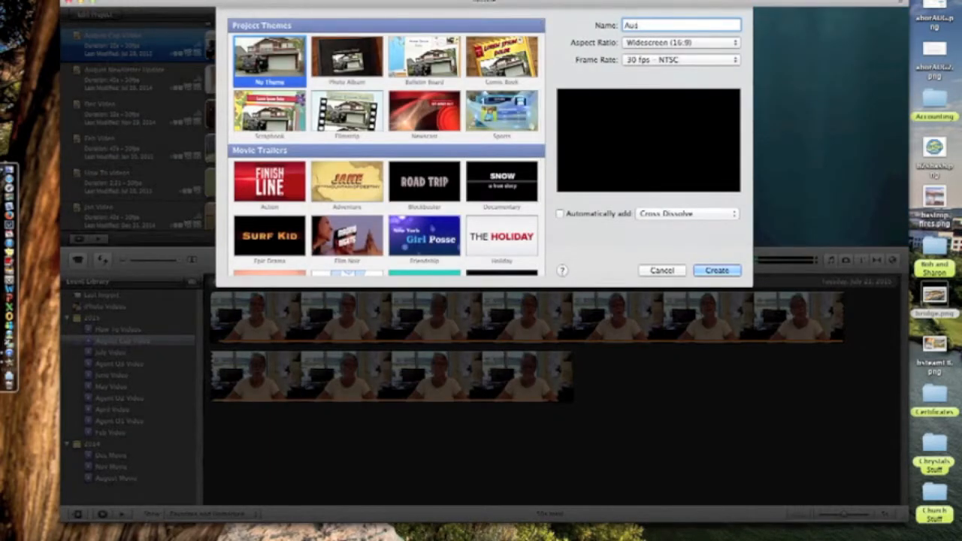
text(gust Cap)
click(702, 271)
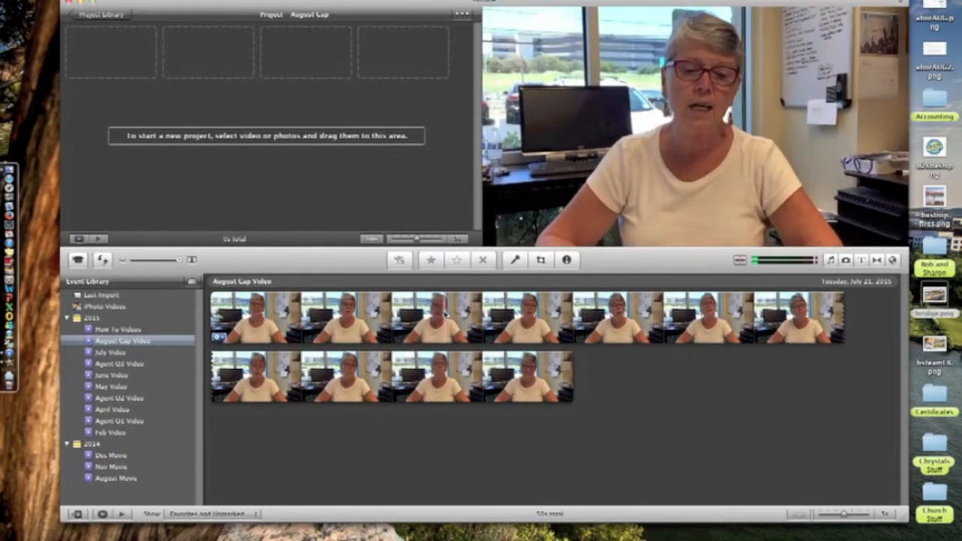
click(78, 1)
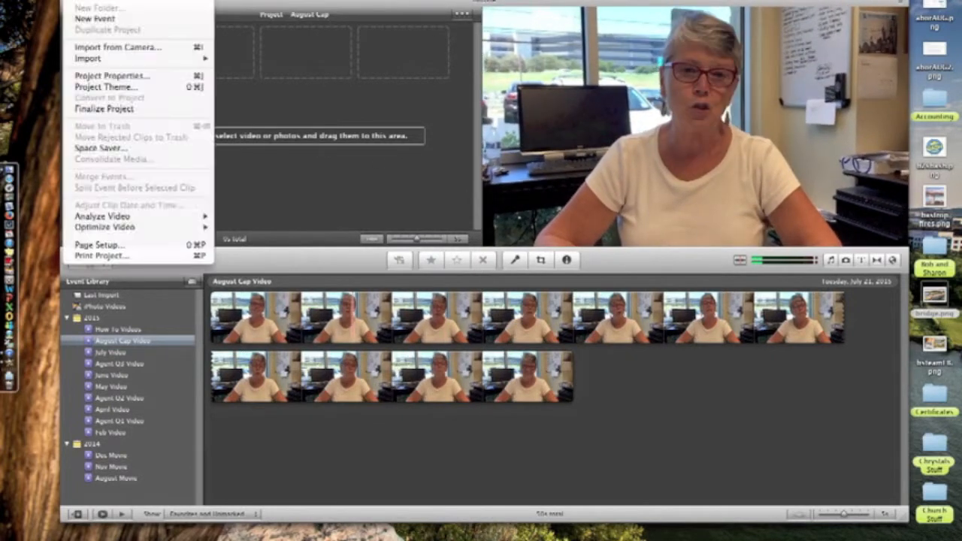
mouse_move(168, 60)
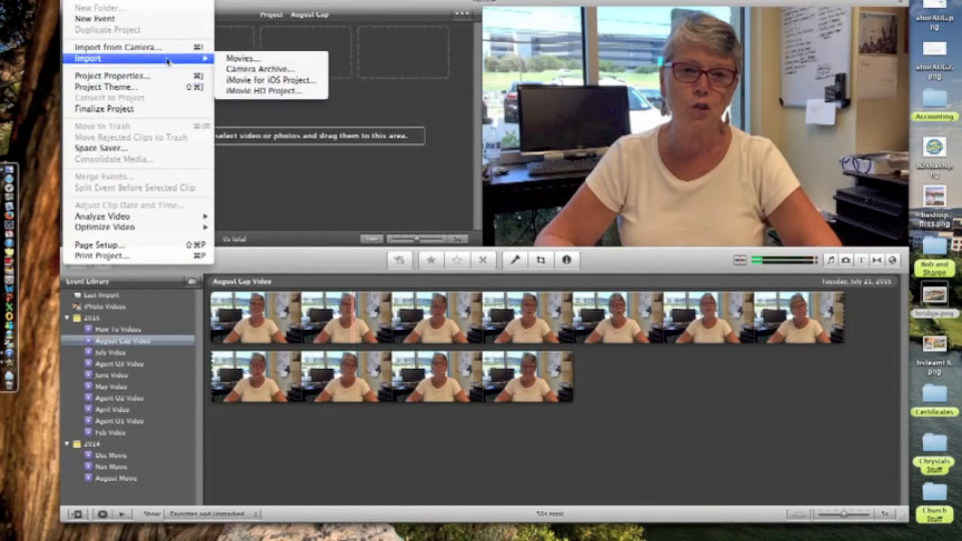
click(235, 60)
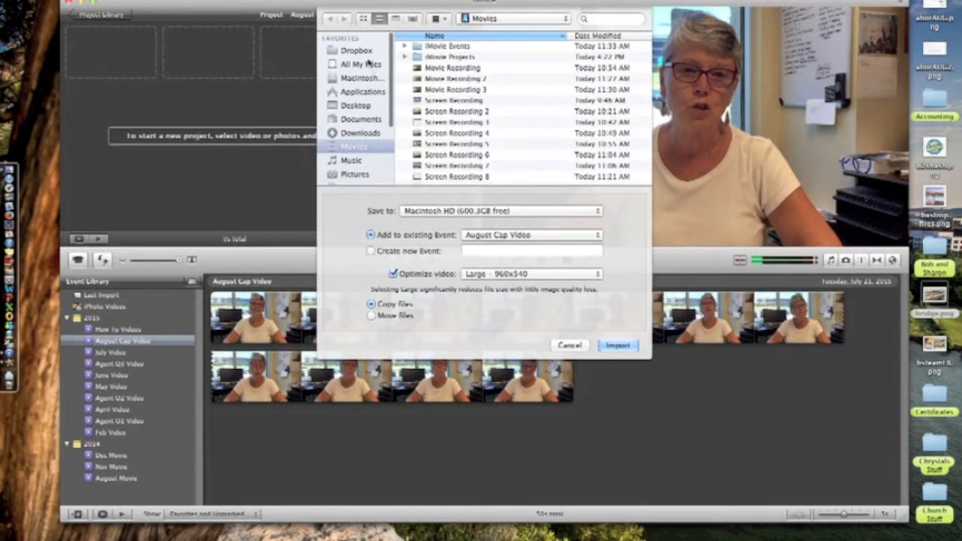
click(358, 105)
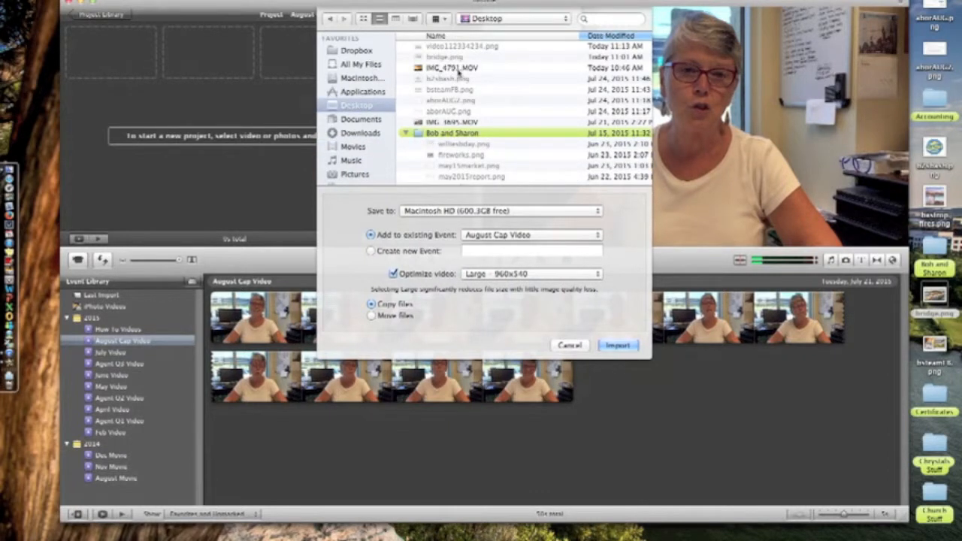
click(459, 123)
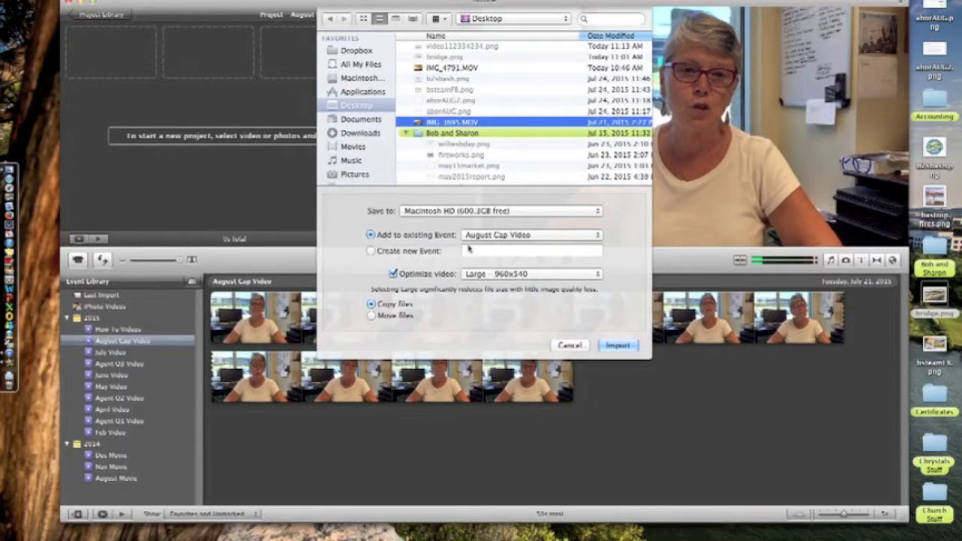
click(580, 345)
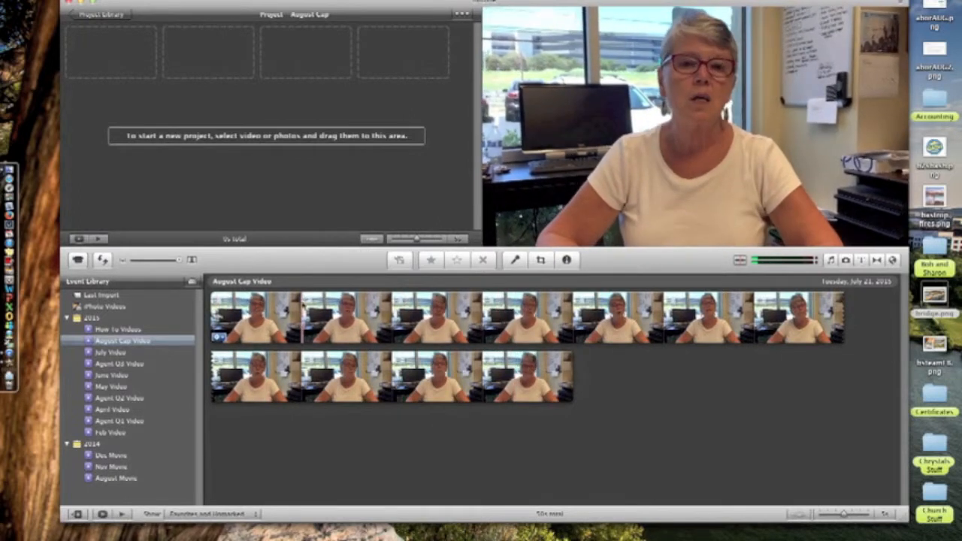
- Copy most of the August Cap Video footage, starting just after the clip's beginning
click(286, 319)
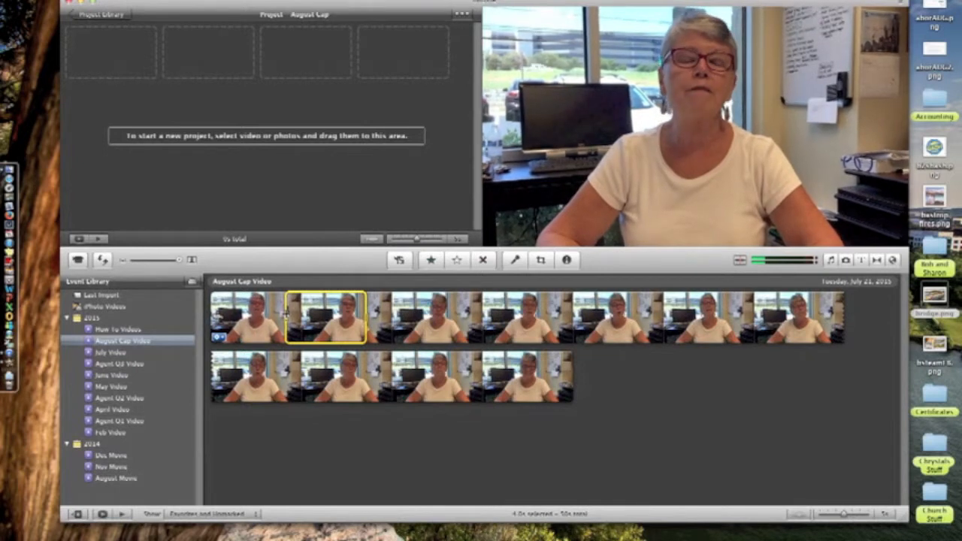
drag(286, 319, 212, 312)
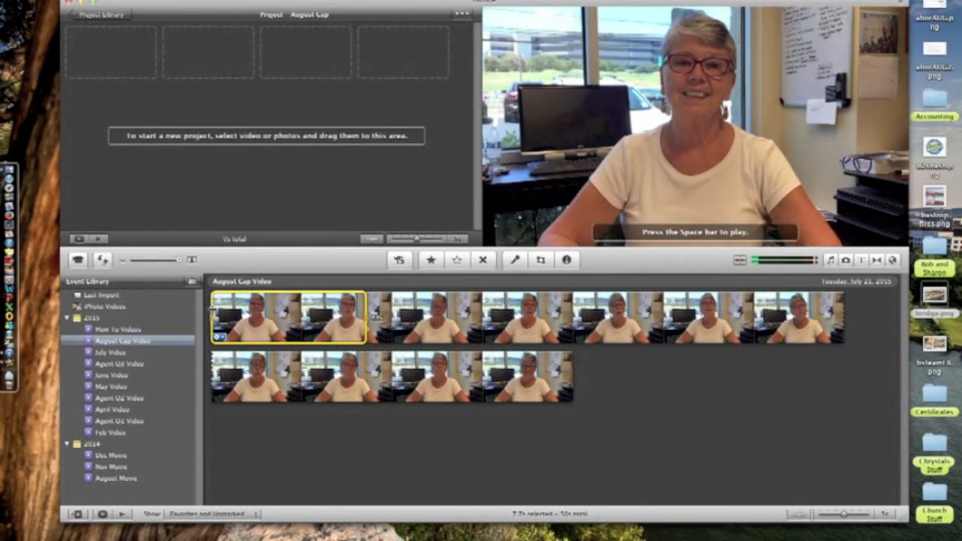
mouse_move(212, 312)
mouse_down()
mouse_move(233, 312)
mouse_move(219, 311)
mouse_up()
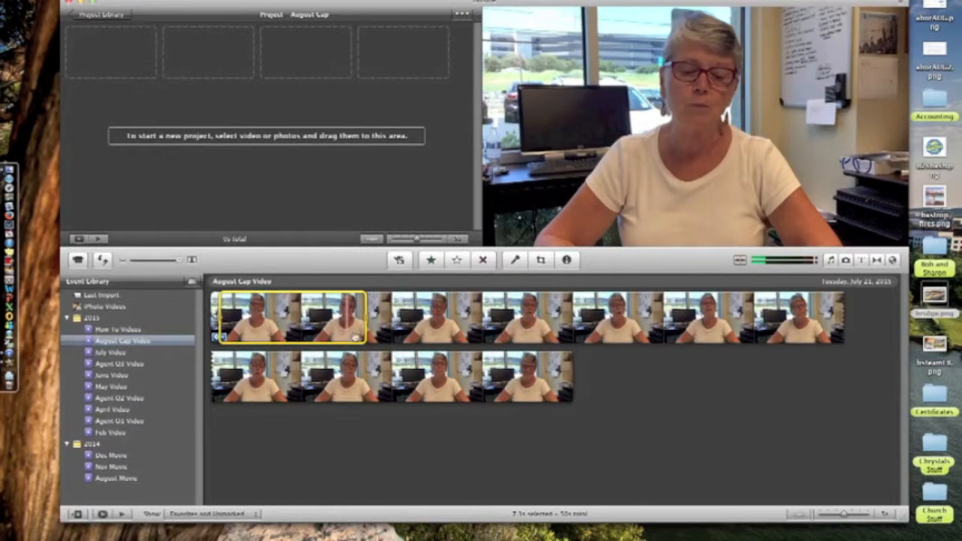
drag(365, 318, 548, 396)
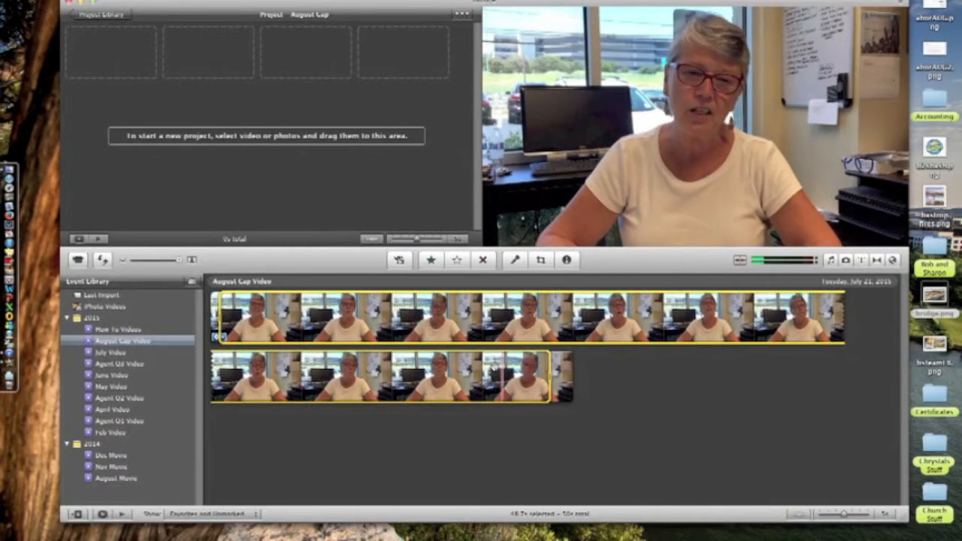
right_click(496, 360)
click(518, 428)
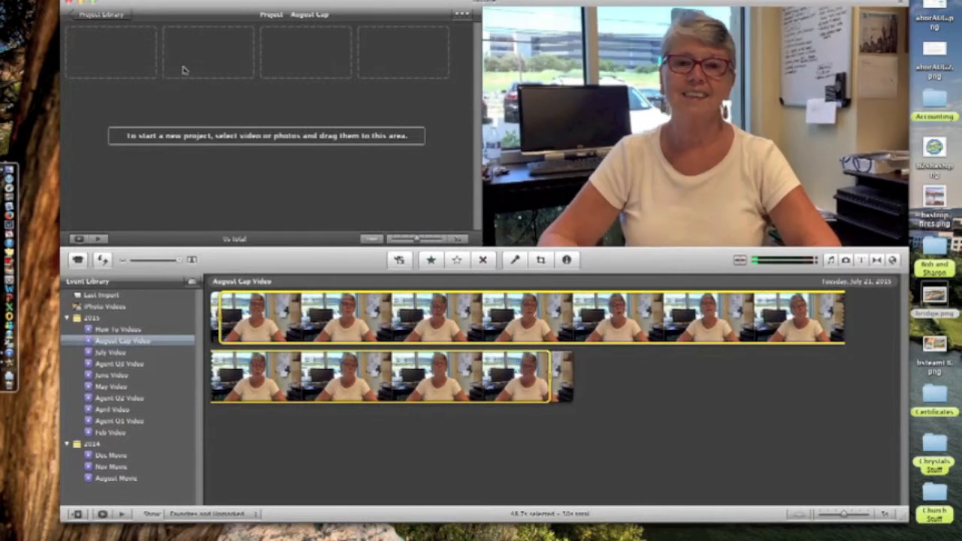
right_click(145, 47)
- Paste the copied footage into the project, then select a 4-second span of event footage
click(173, 76)
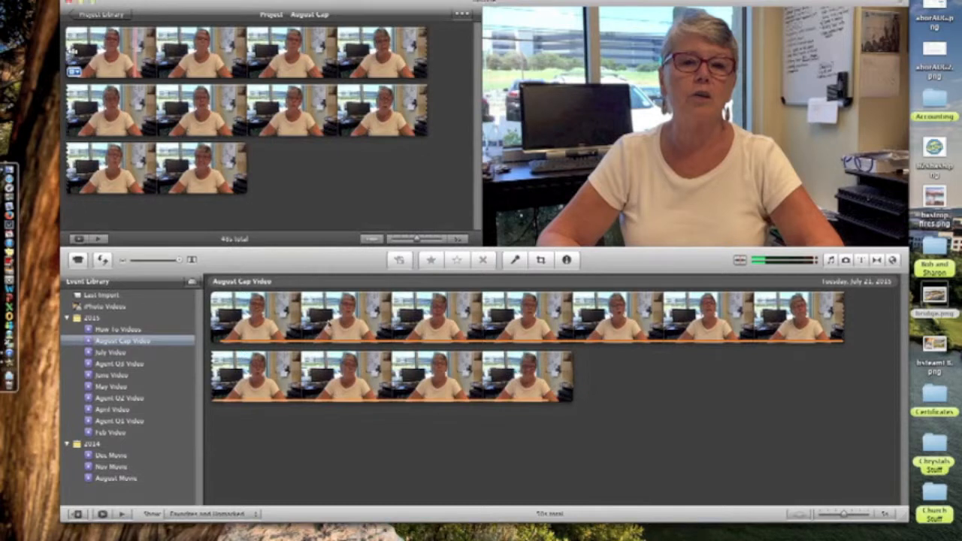
click(341, 316)
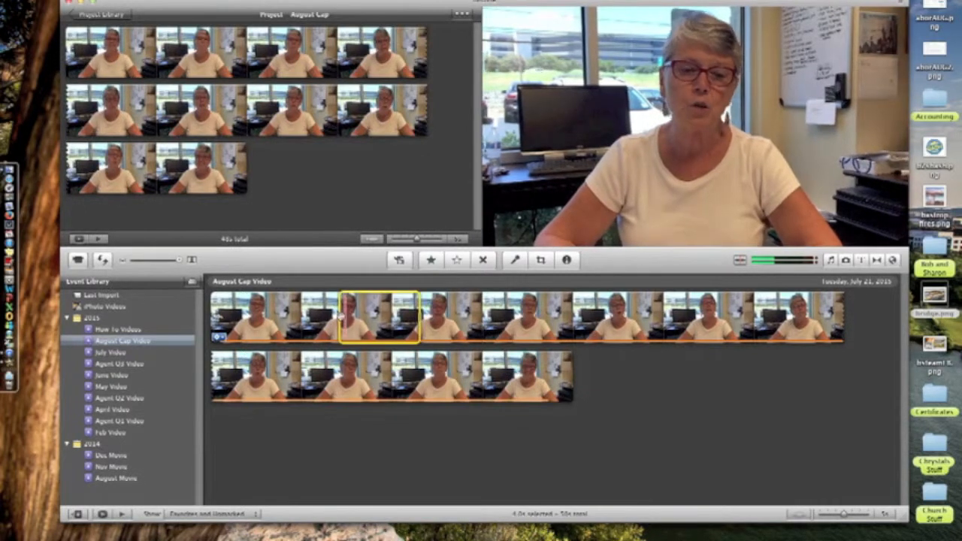
drag(342, 316, 322, 315)
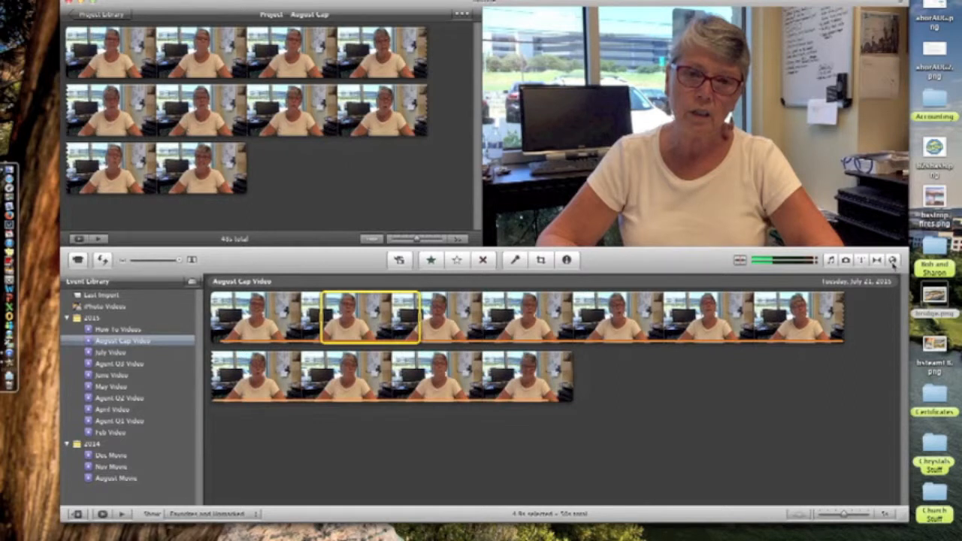
- Place a Four Corners title at the project start with the Underwater background
click(893, 260)
scroll(843, 386, down, 10)
scroll(843, 386, up, 10)
click(894, 260)
click(894, 260)
click(862, 259)
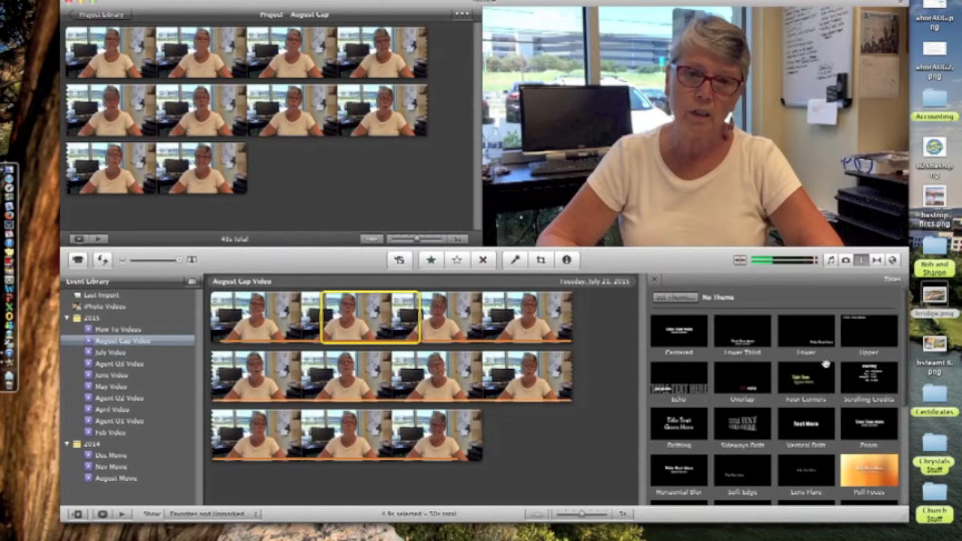
drag(817, 375, 67, 54)
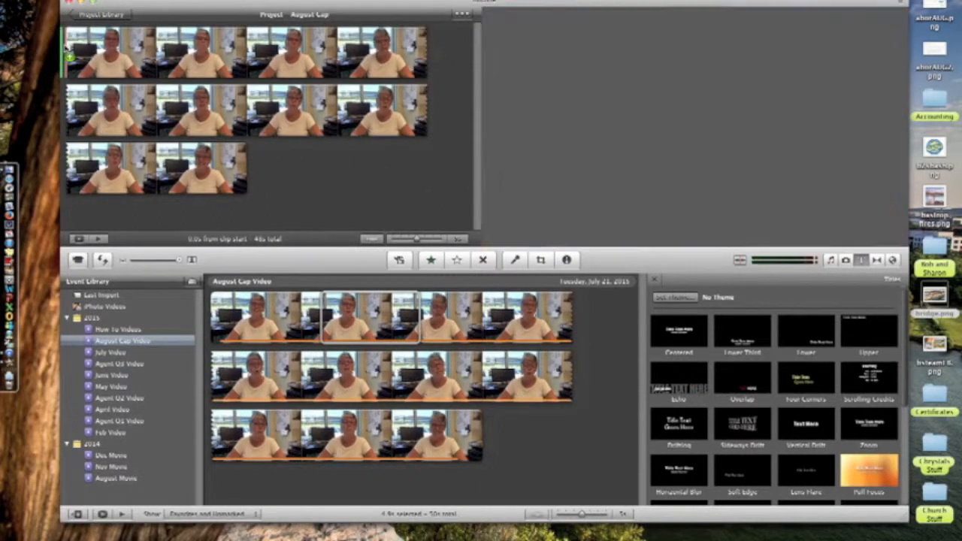
click(221, 41)
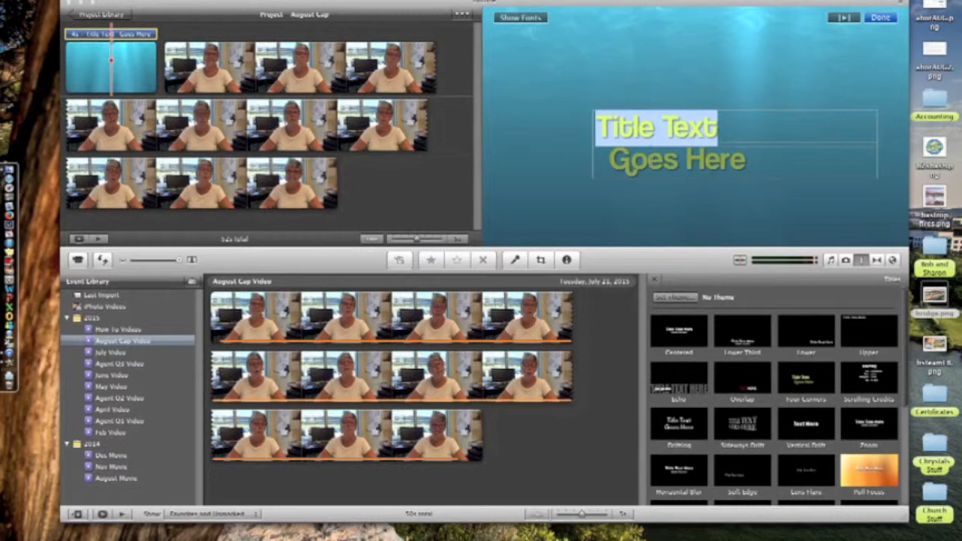
- Type the couple's team name on the title's first line and 'We love your referrals!' below
text(THe)
key(BackSpace)
key(BackSpace)
text(he )
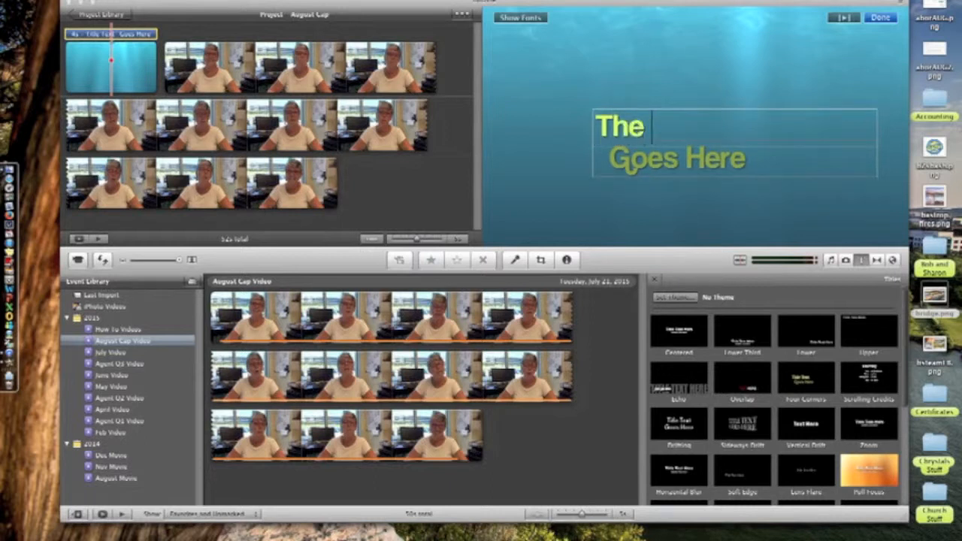
text(Bob & Sharon)
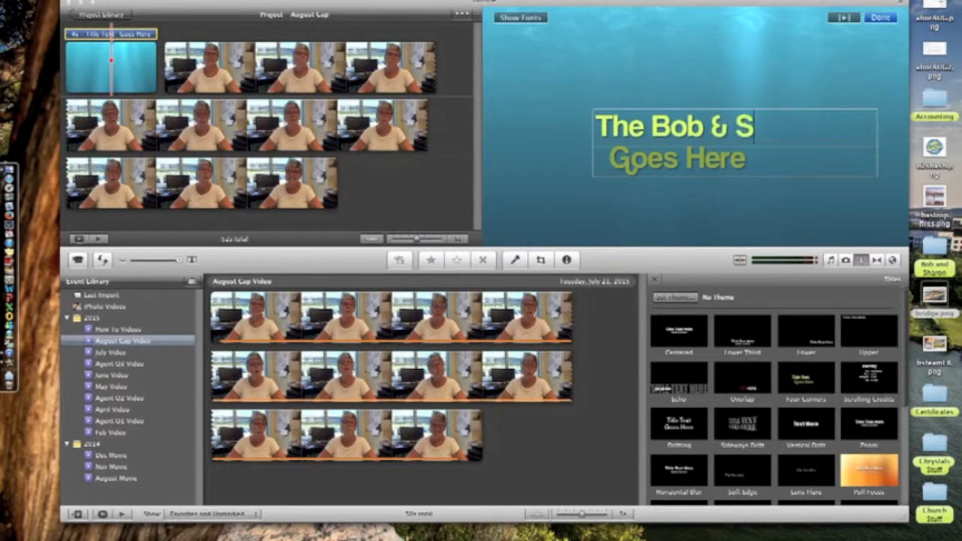
key(Tab)
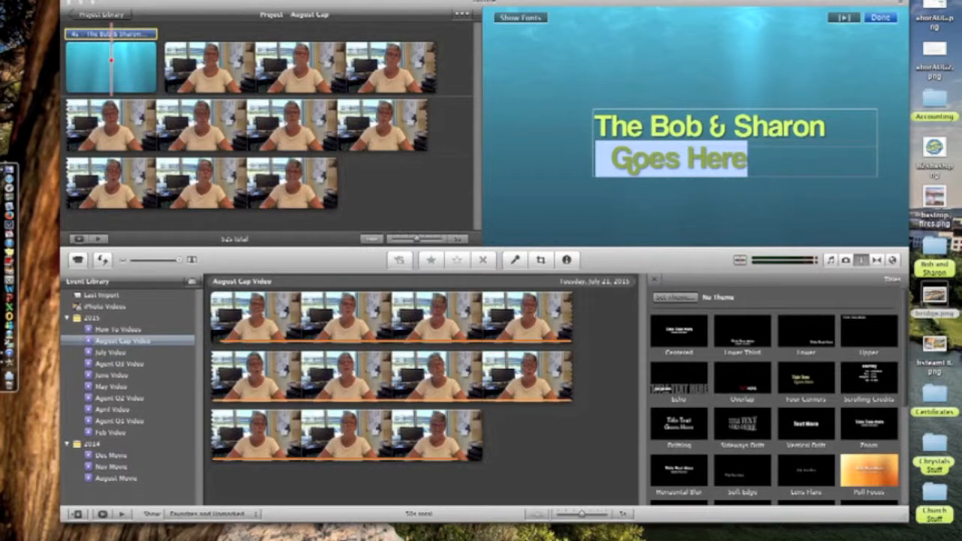
text(We love your )
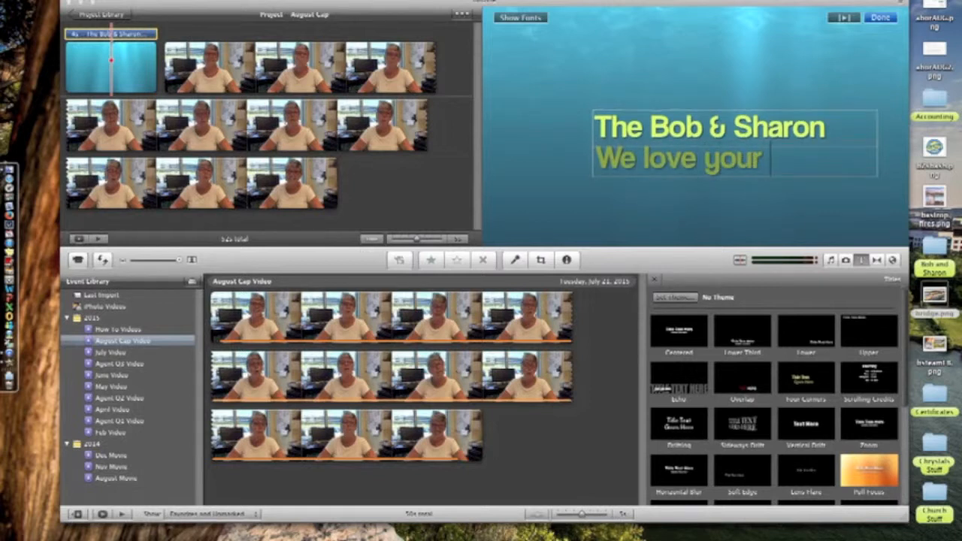
text(referrals!)
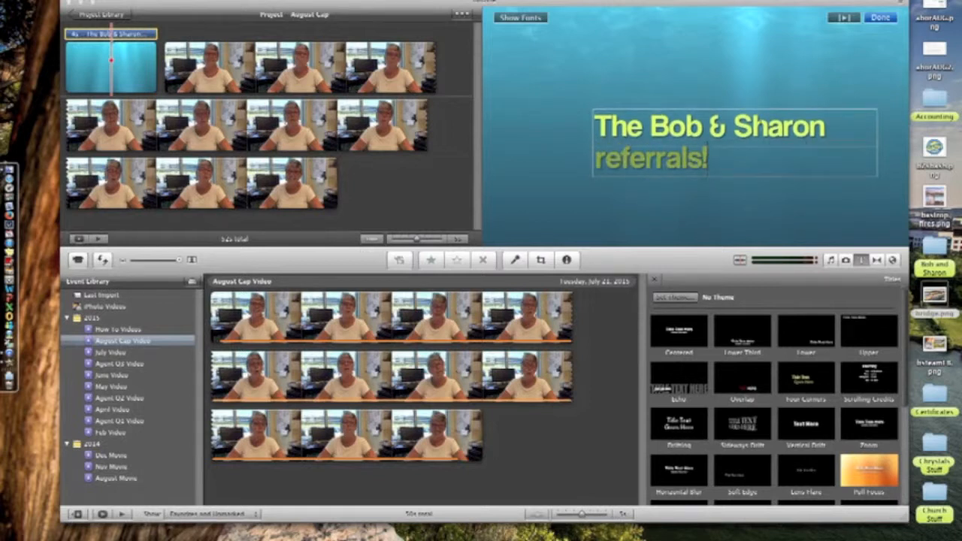
click(779, 228)
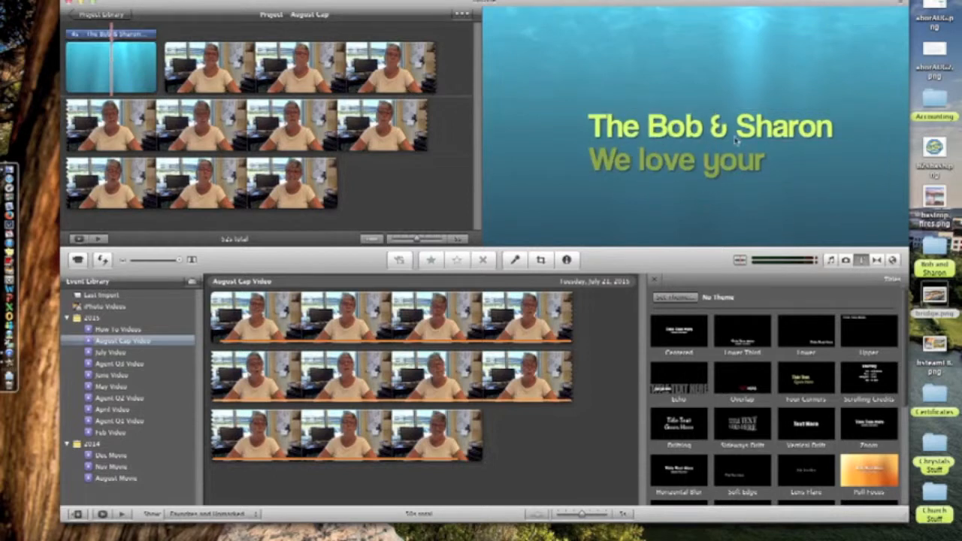
click(108, 35)
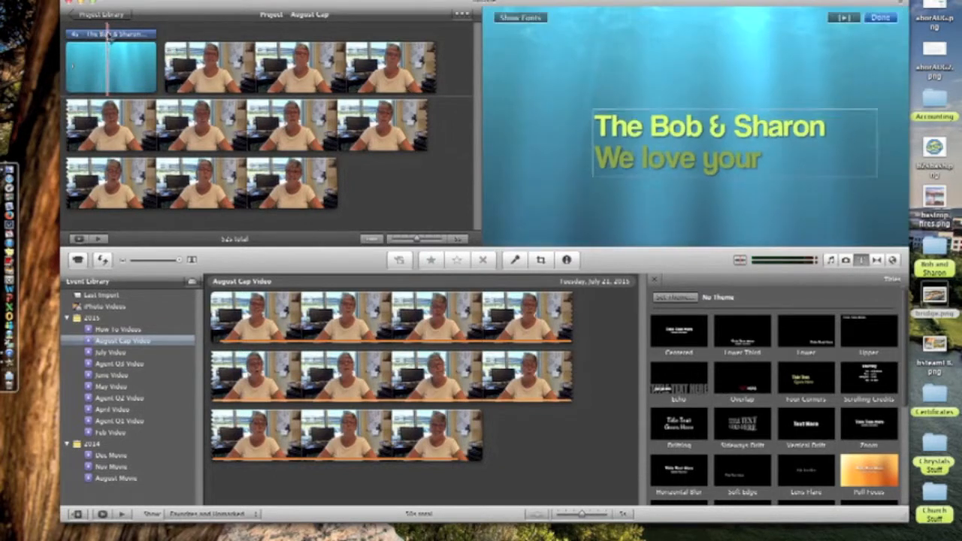
- Set the opening title text to Coolvetica, size 4, centre-aligned
click(523, 18)
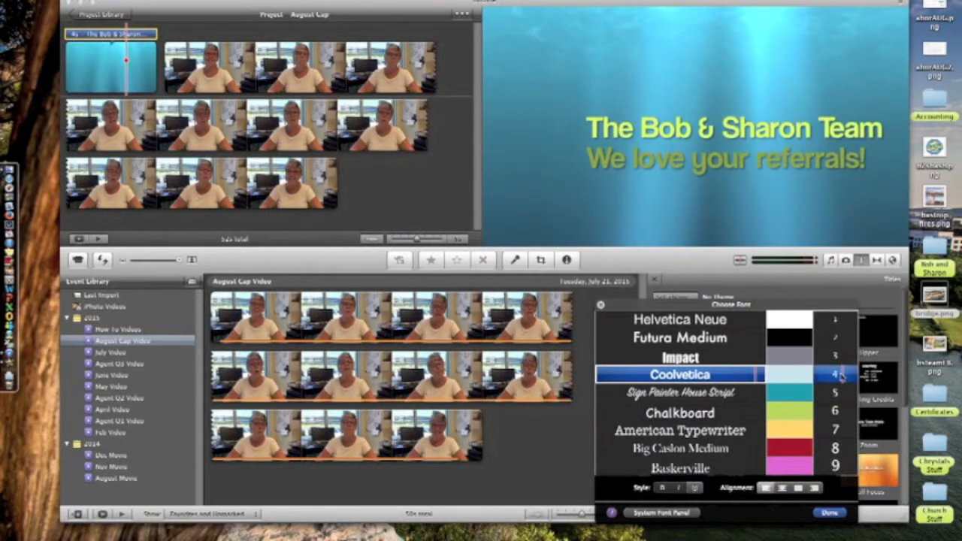
click(839, 374)
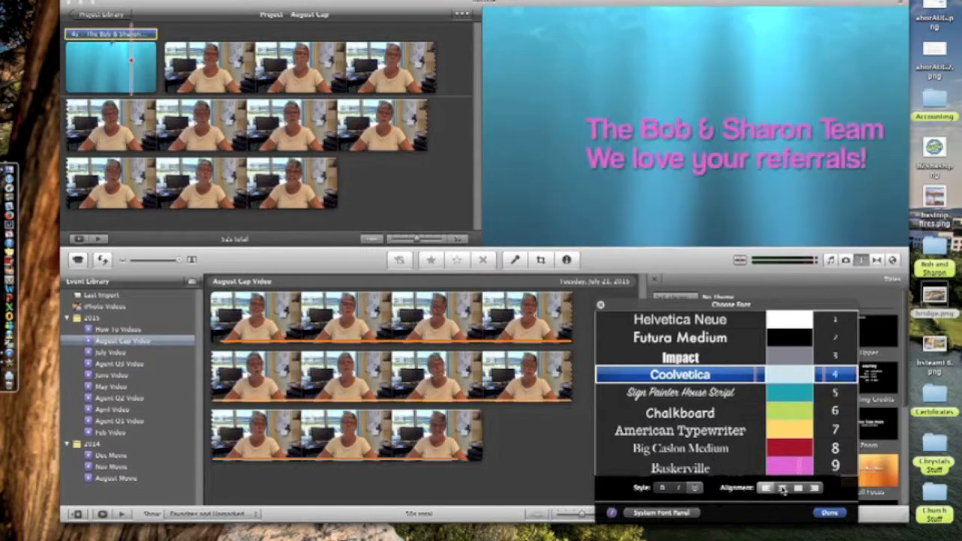
click(781, 489)
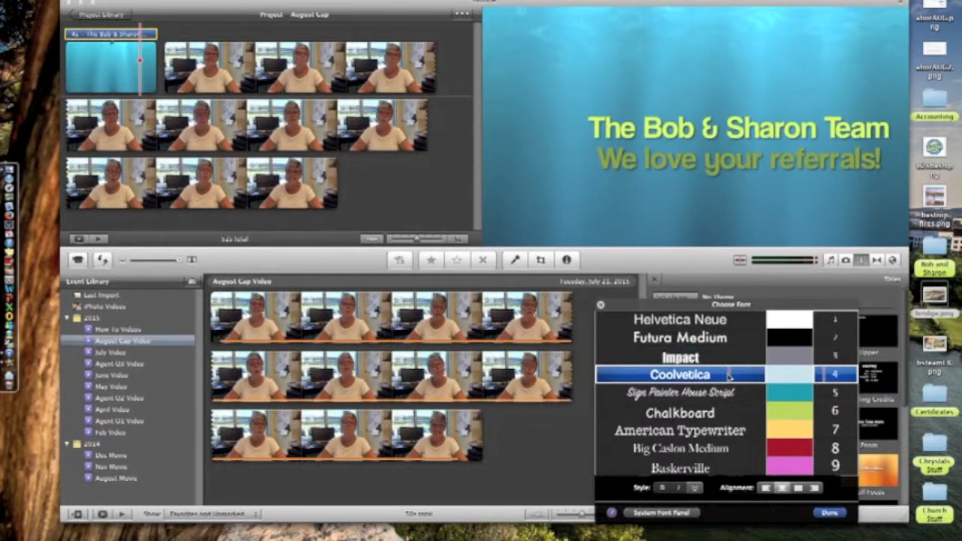
click(728, 375)
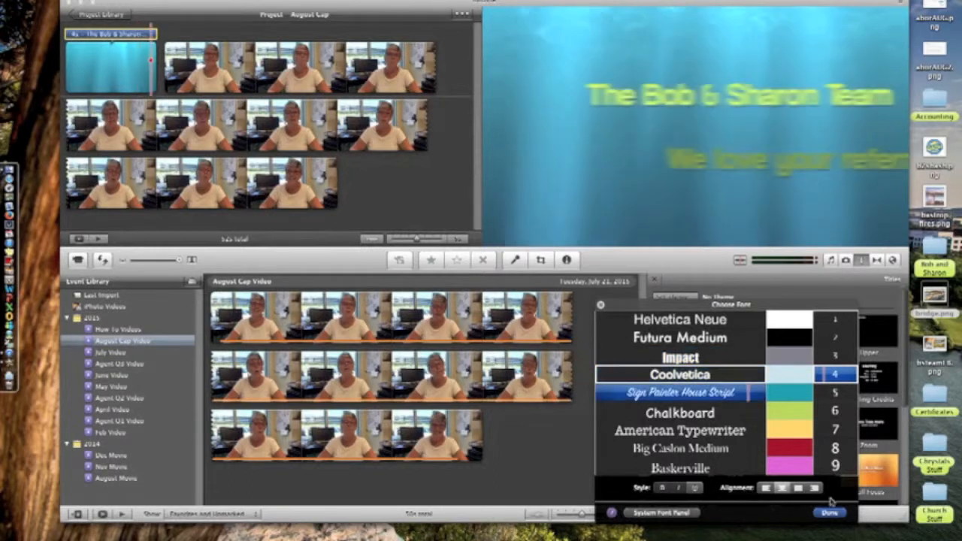
click(830, 512)
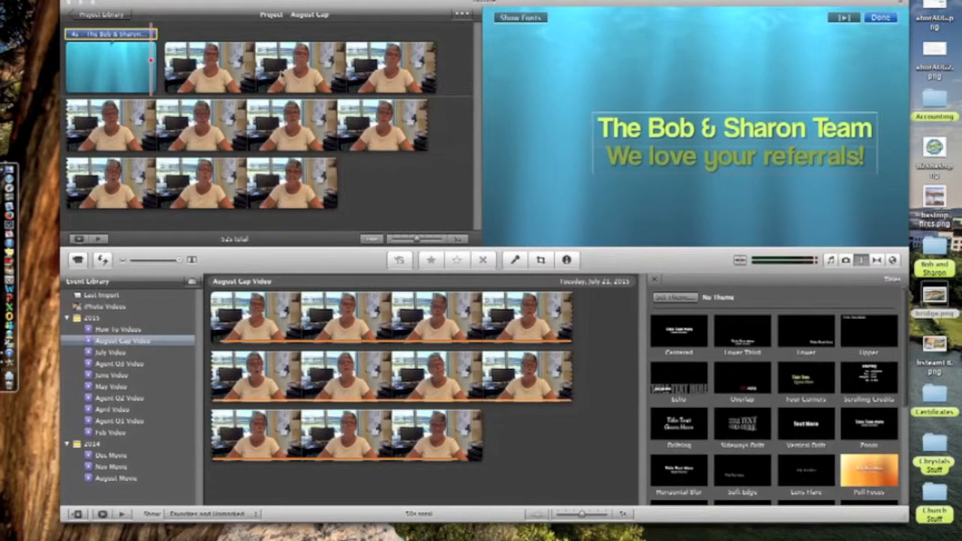
- Play the opening title to preview its animation
click(70, 69)
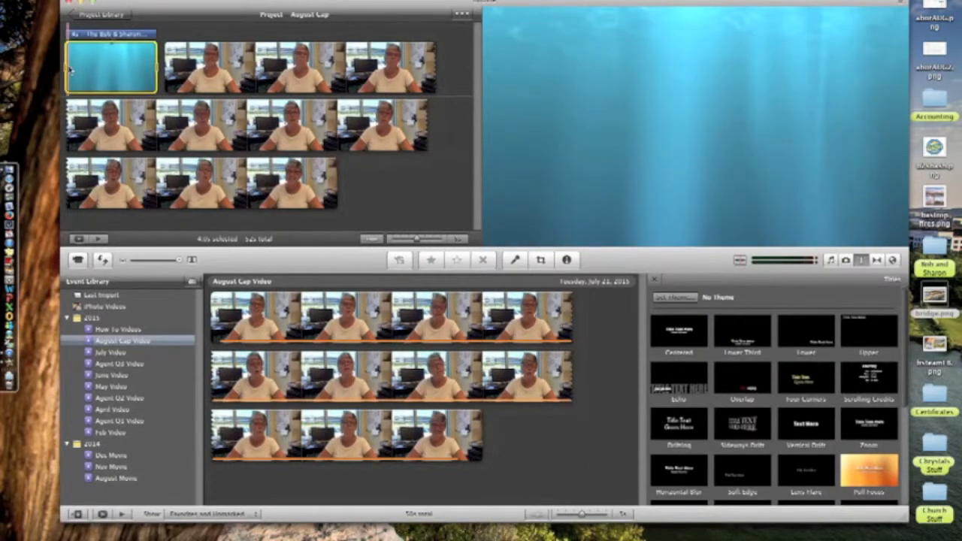
key(space)
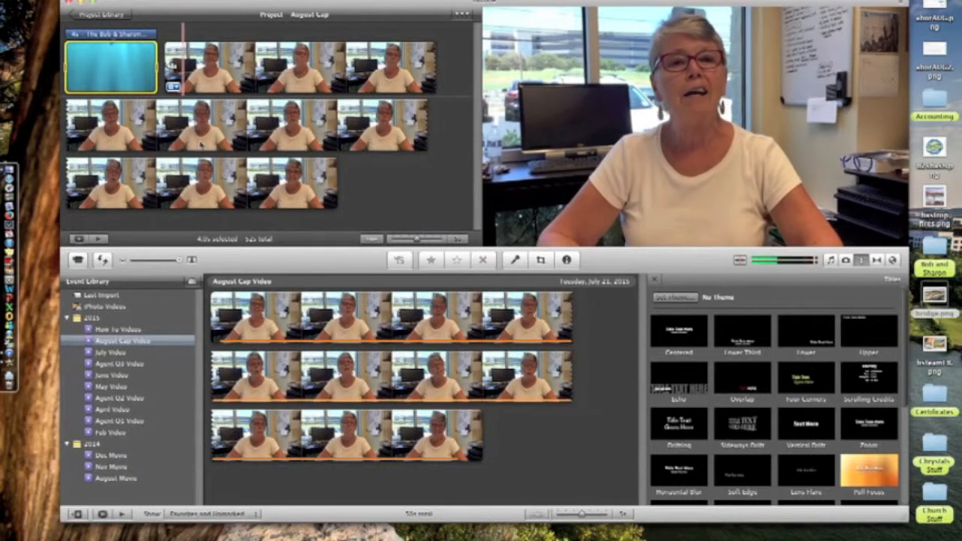
key(space)
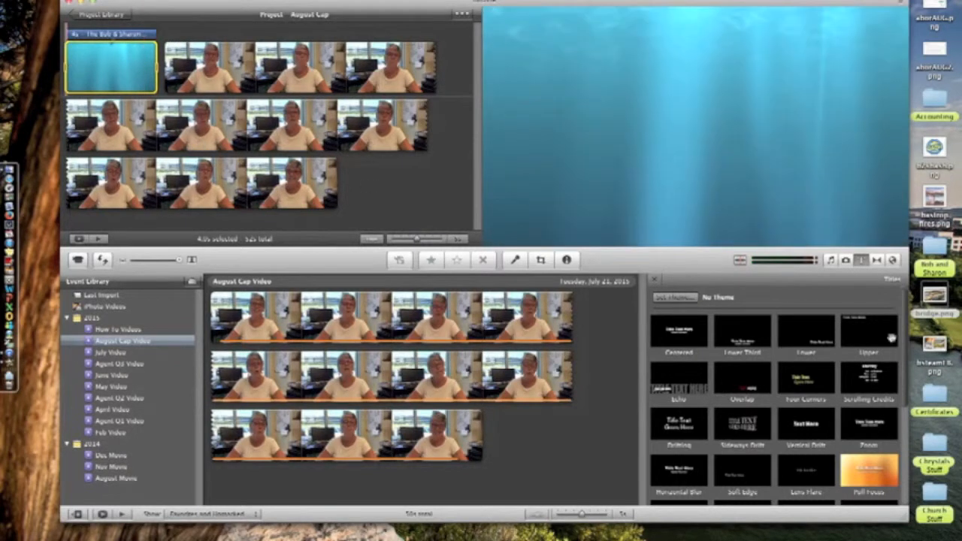
- Add a transition between the title and the first clip and play it back
click(878, 260)
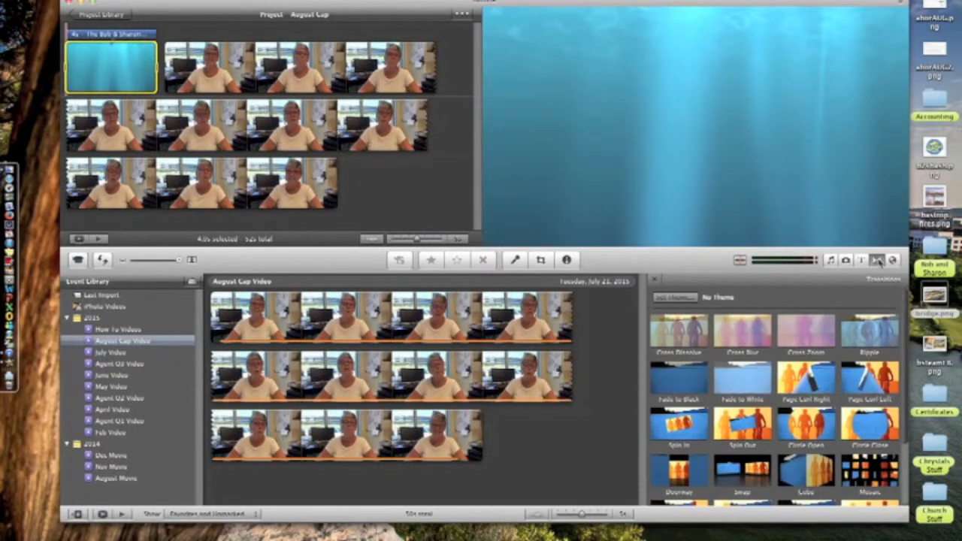
key(space)
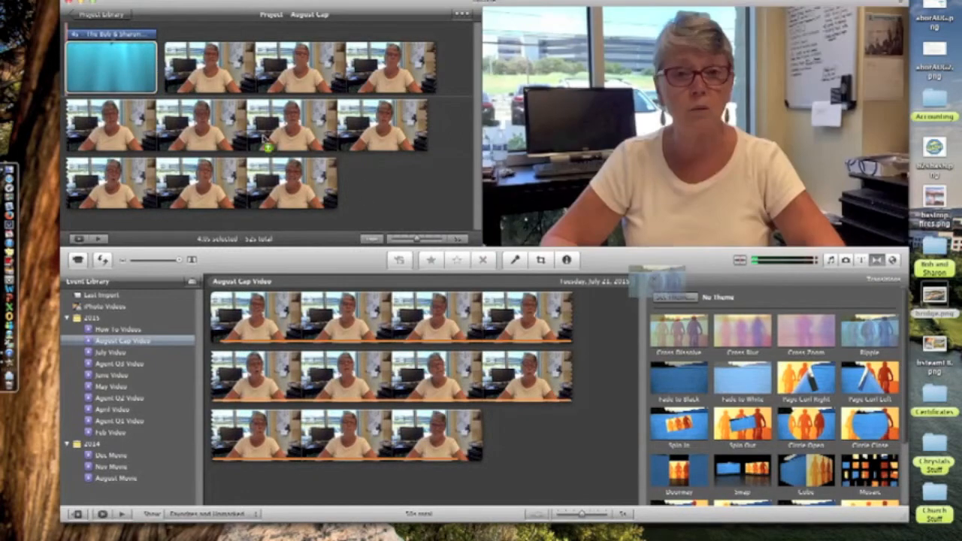
drag(48, 40, 158, 68)
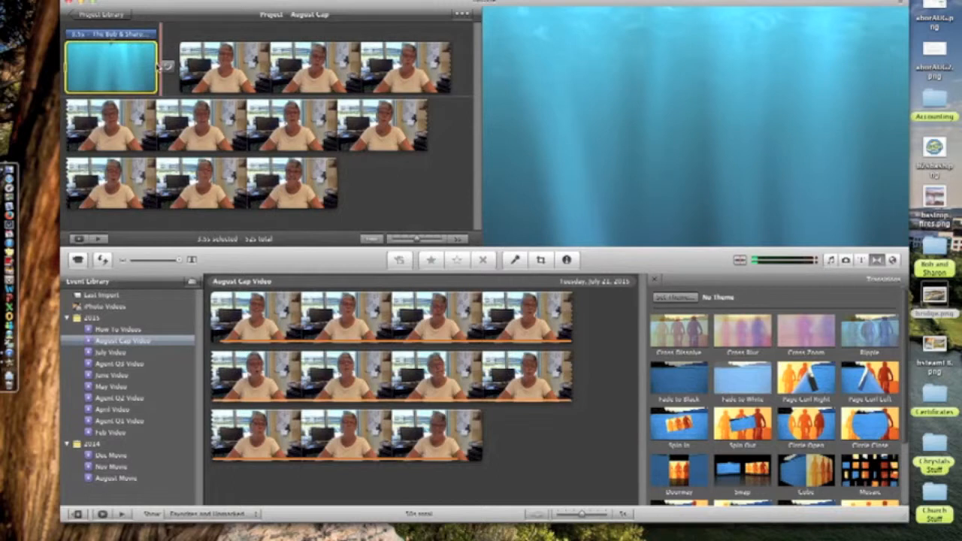
click(61, 48)
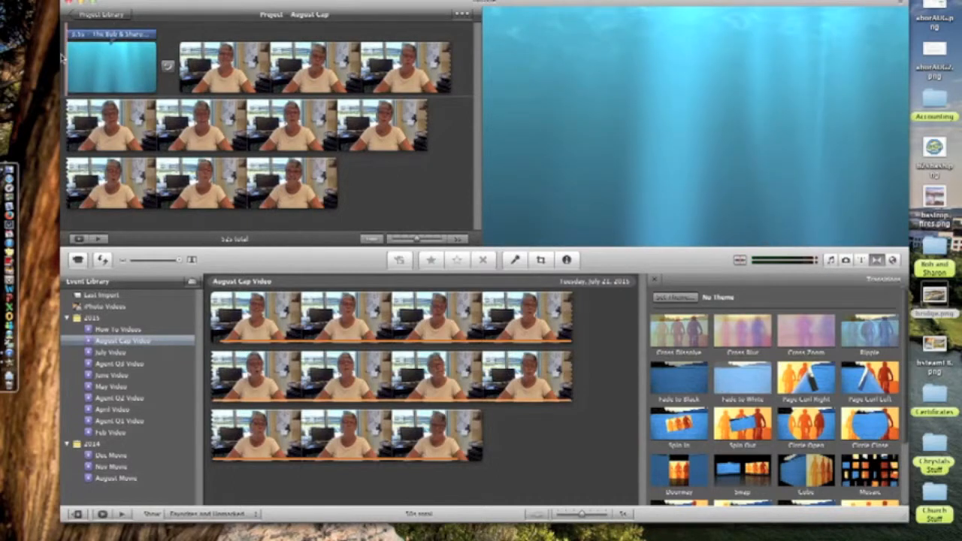
key(space)
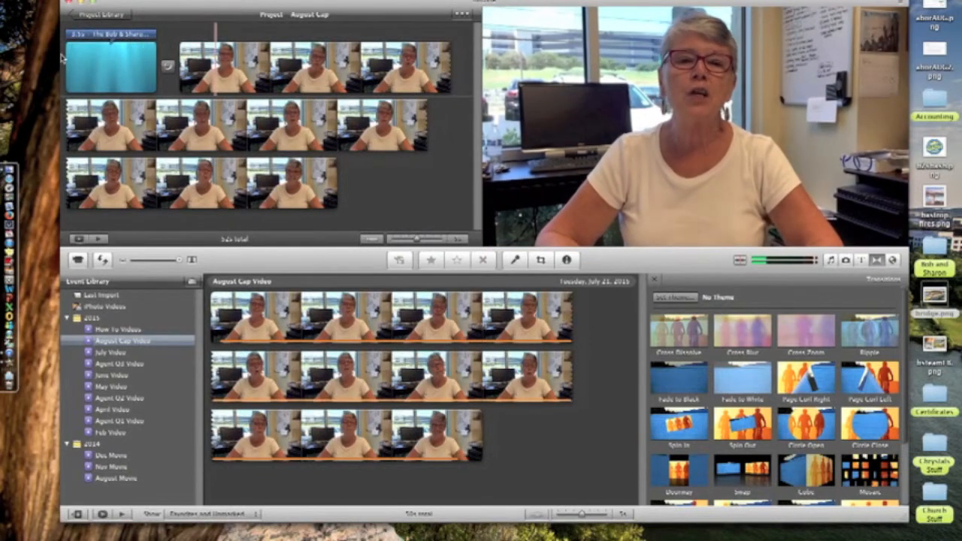
click(148, 62)
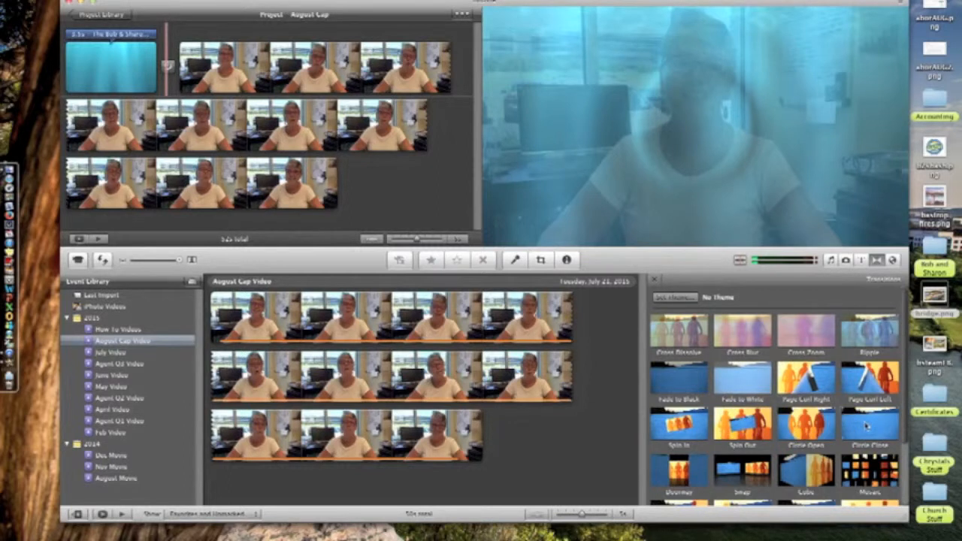
scroll(865, 482, down, 2)
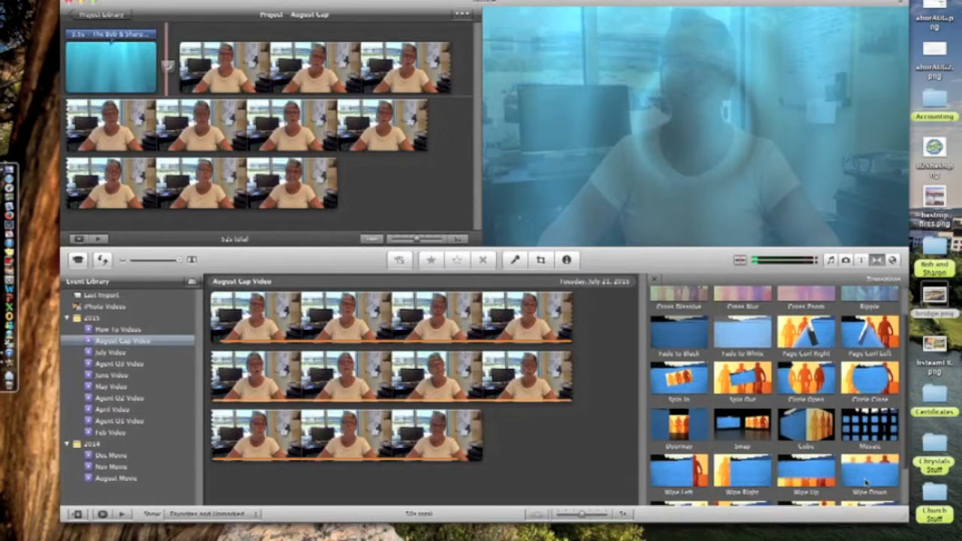
scroll(865, 482, down, 2)
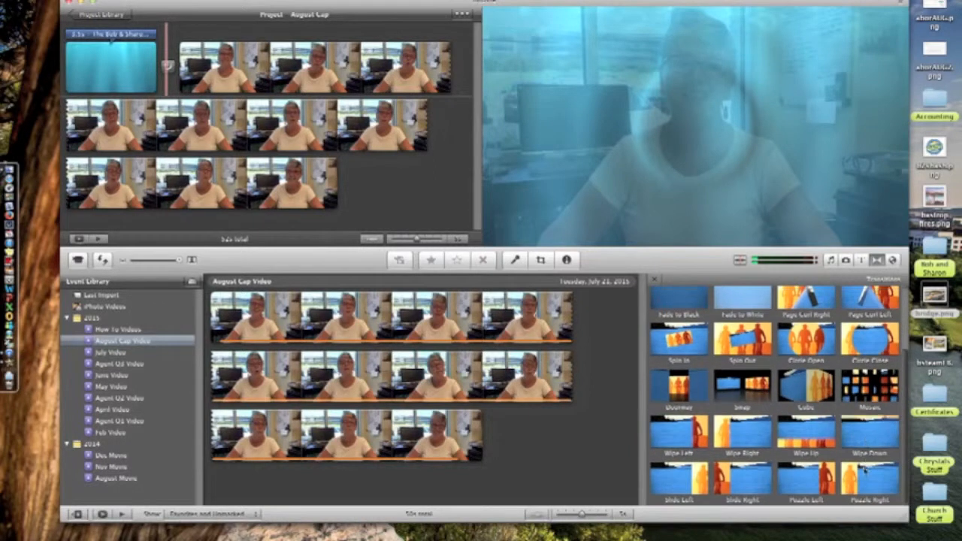
scroll(825, 409, up, 3)
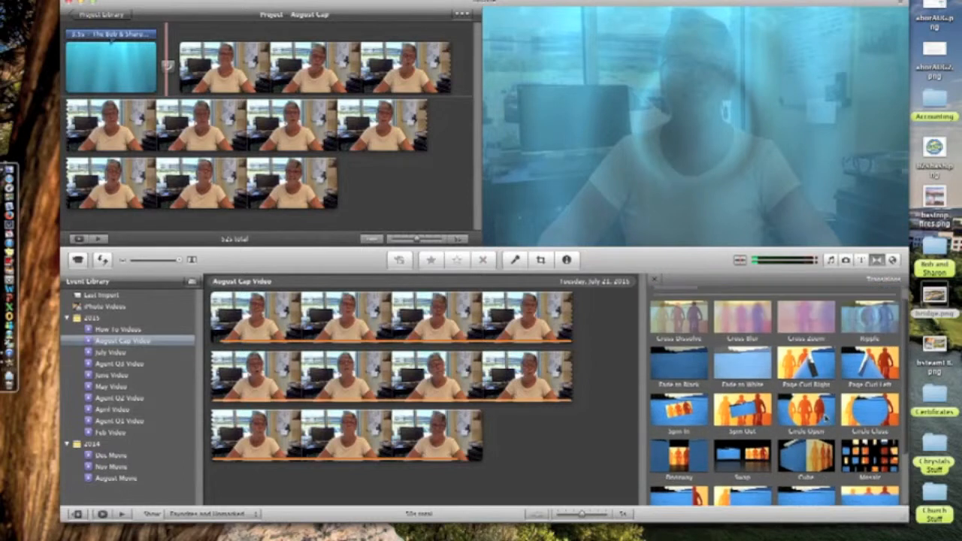
scroll(825, 409, up, 1)
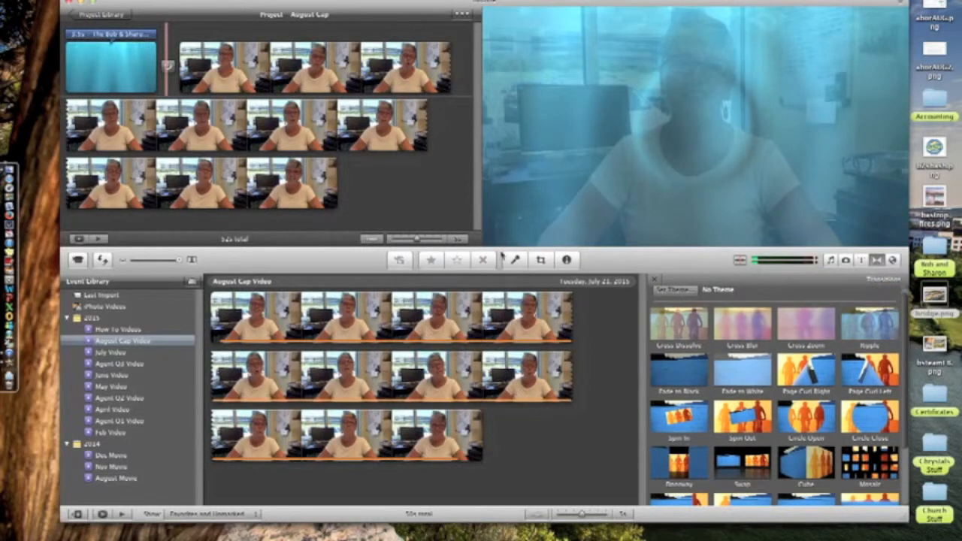
drag(879, 333, 393, 188)
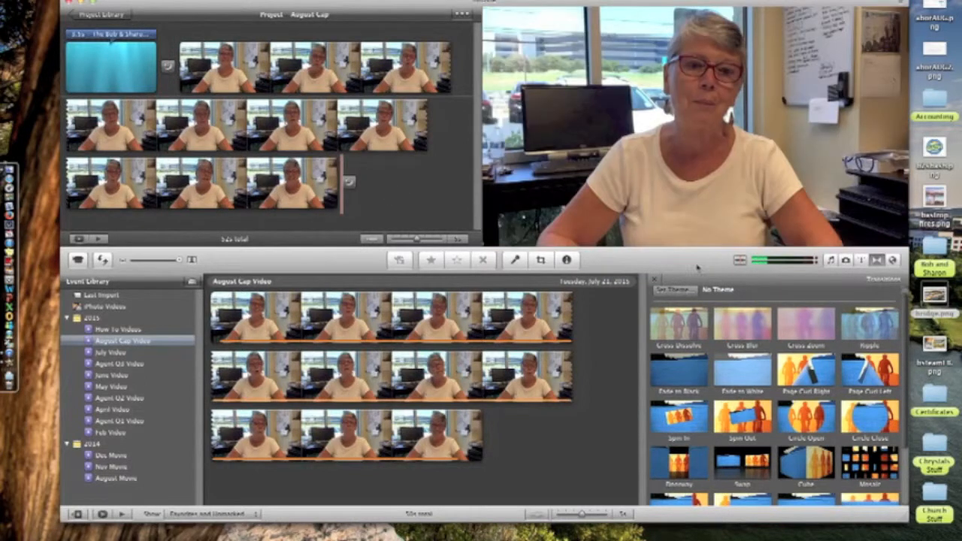
click(863, 260)
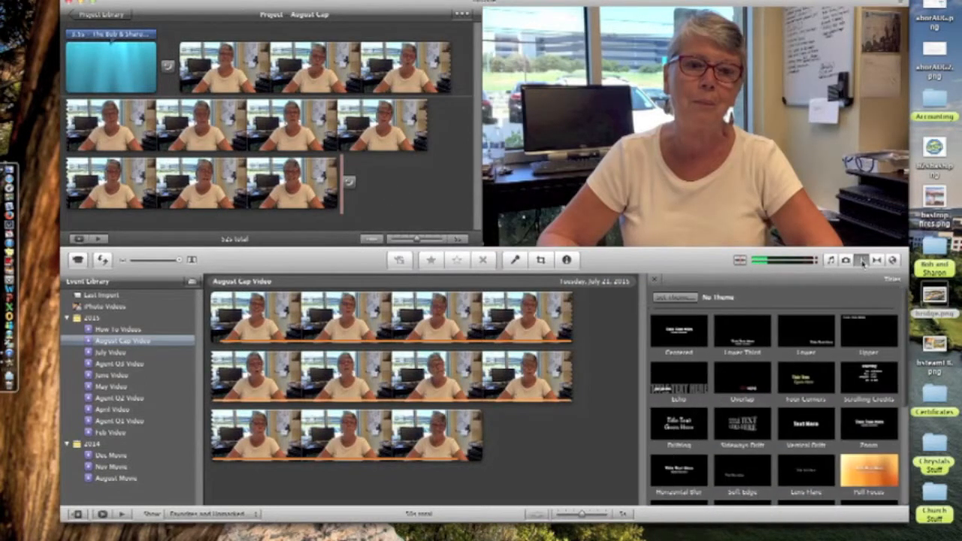
scroll(728, 469, down, 3)
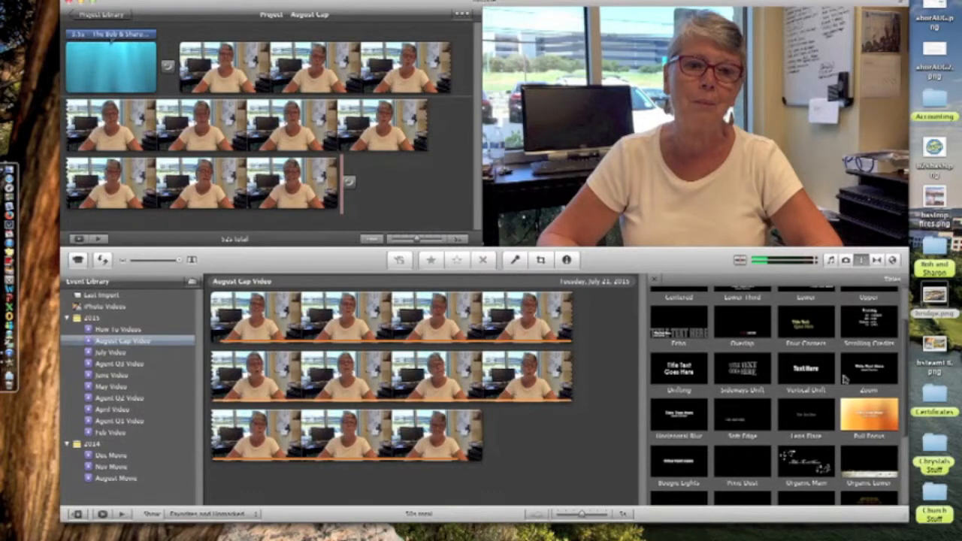
scroll(843, 415, down, 5)
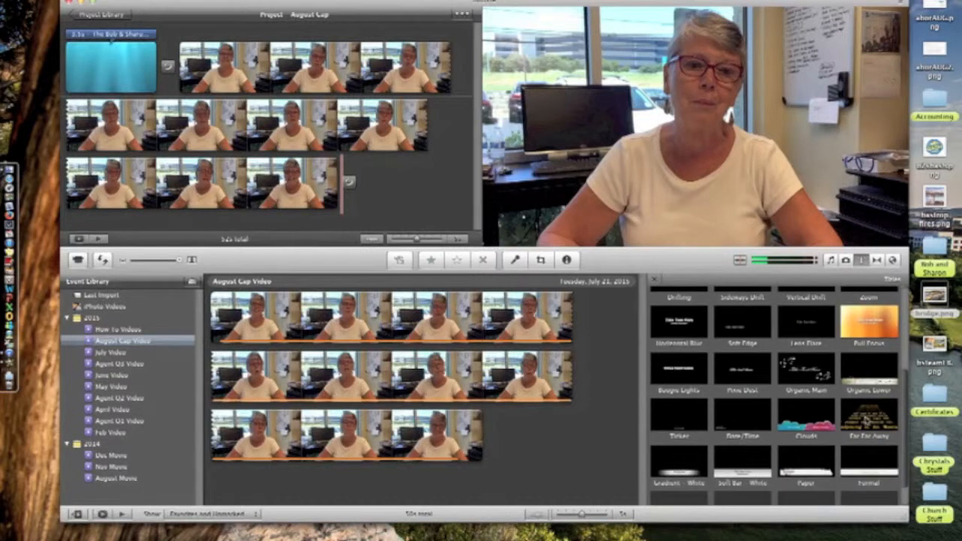
scroll(765, 455, up, 3)
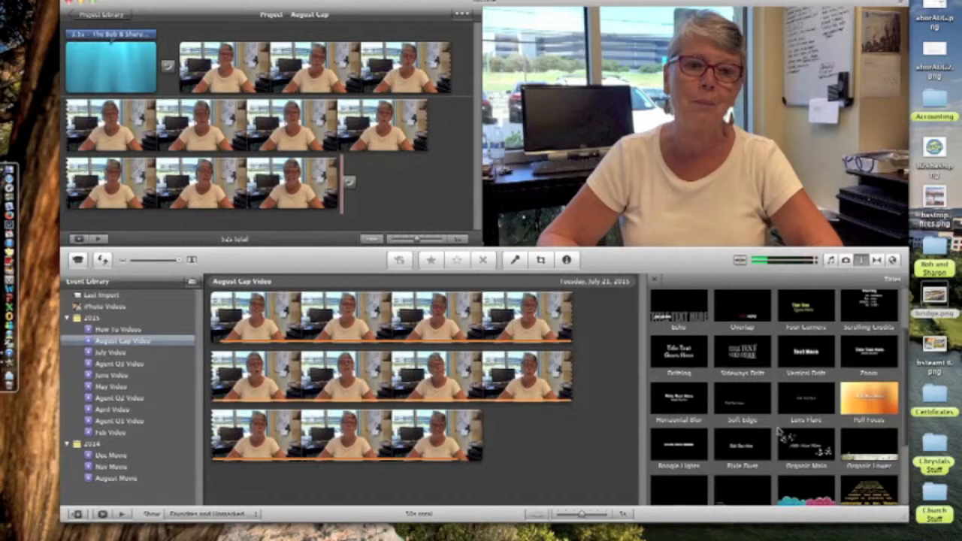
scroll(778, 431, down, 3)
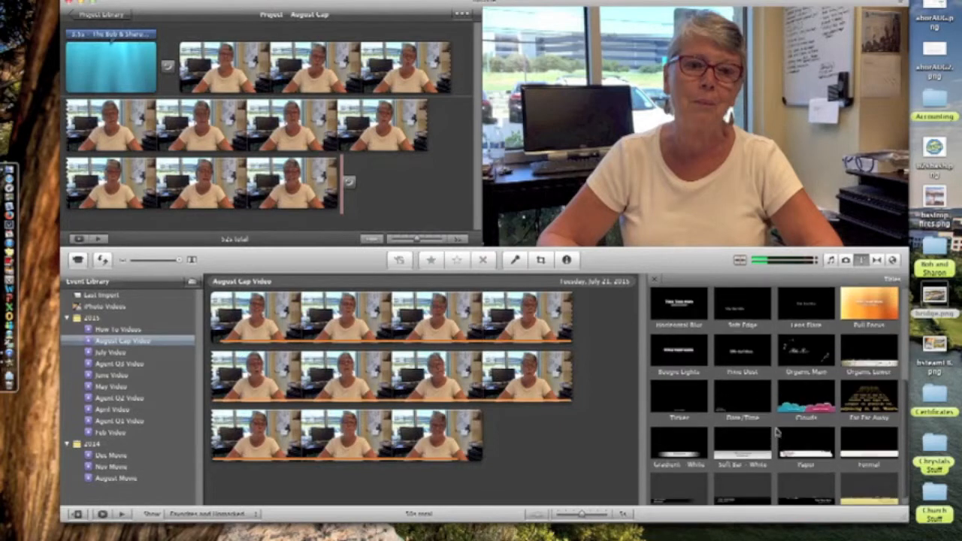
scroll(787, 362, up, 2)
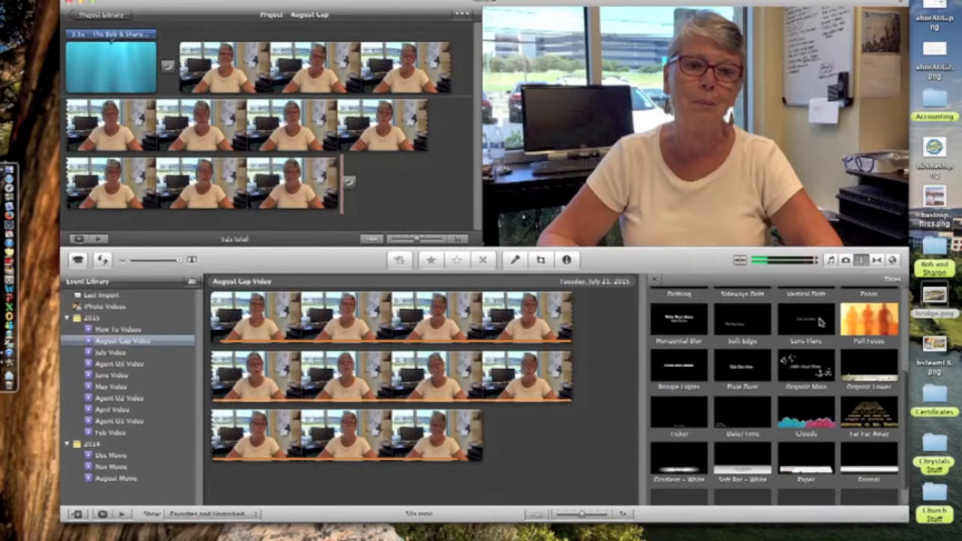
- End the project with an Underwater Lens Flare title reading 'We are never too busy for your referrals!'
drag(820, 322, 406, 194)
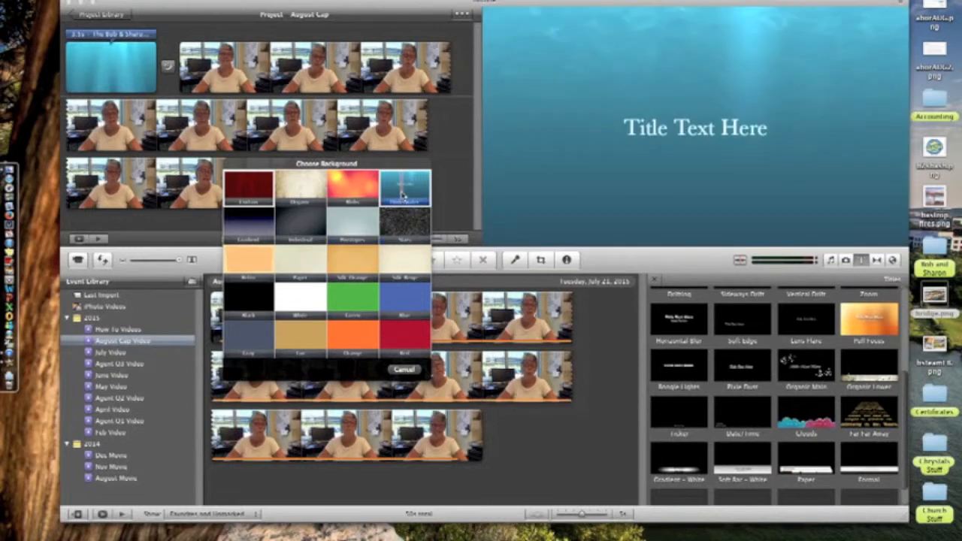
click(404, 189)
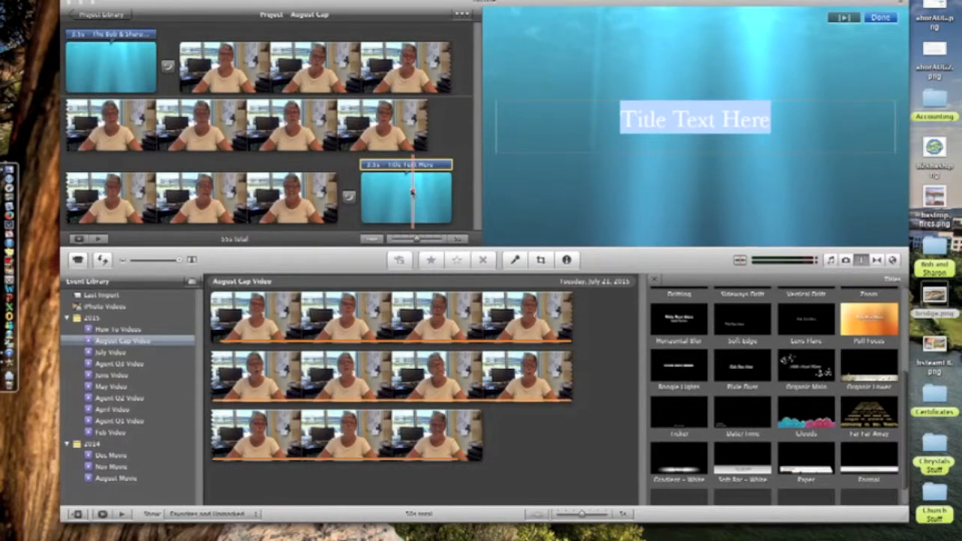
text(Th)
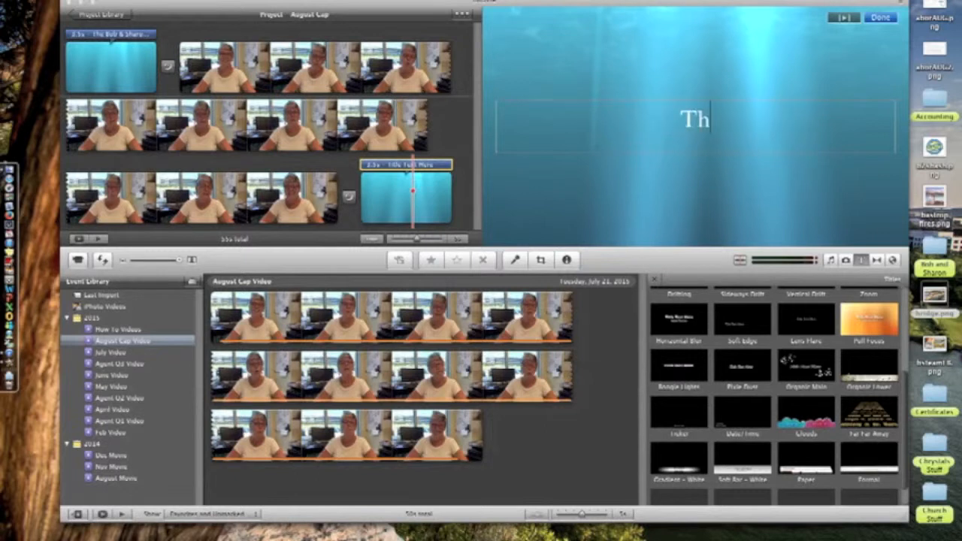
text(ank your fo)
key(BackSpace)
key(BackSpace)
key(BackSpace)
key(BackSpace)
key(BackSpace)
key(BackSpace)
key(BackSpace)
key(BackSpace)
key(BackSpace)
key(BackSpace)
key(BackSpace)
key(BackSpace)
key(BackSpace)
text(We are never to)
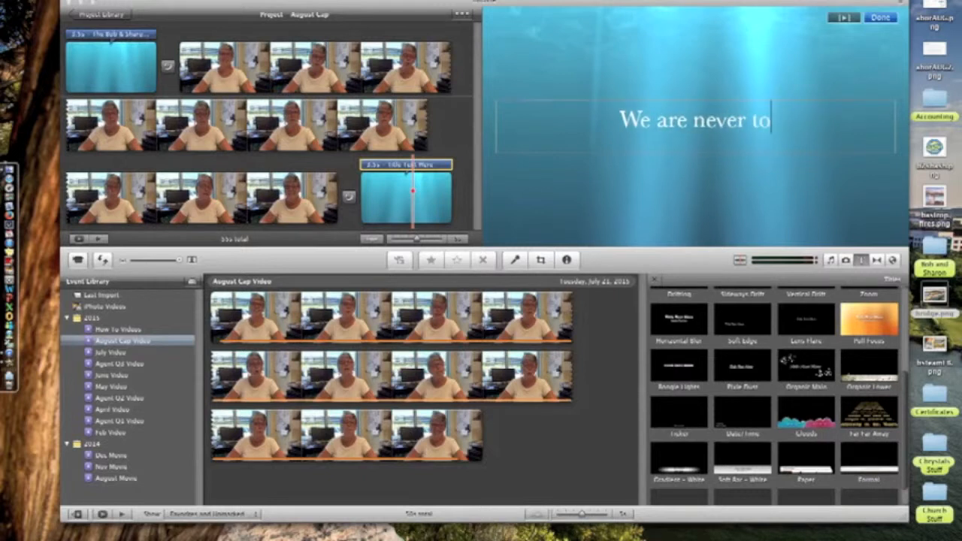
text(o busy for )
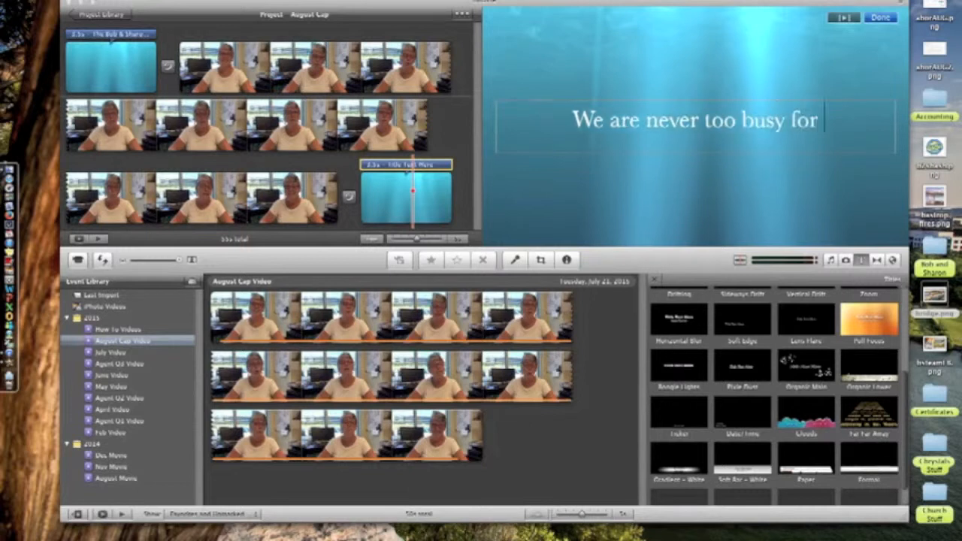
text(your referr)
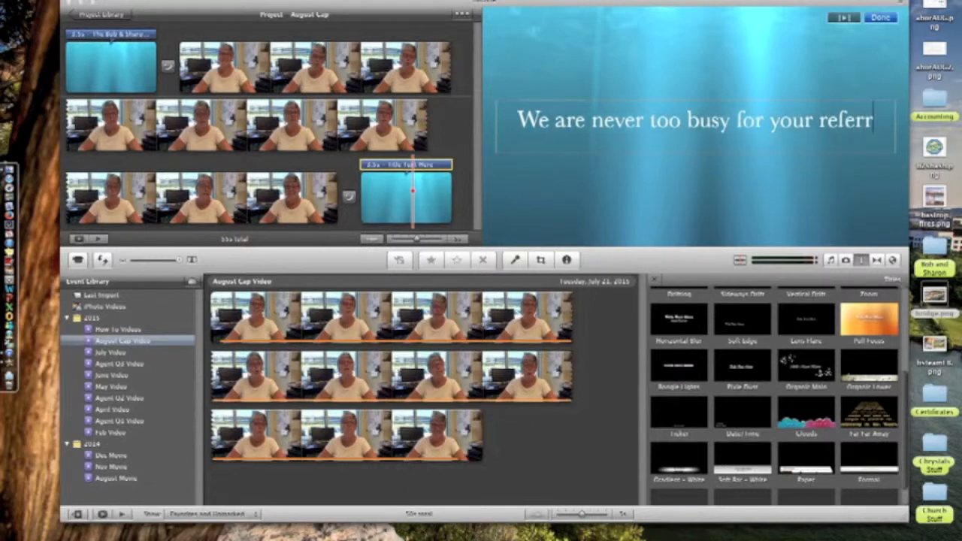
text(als!)
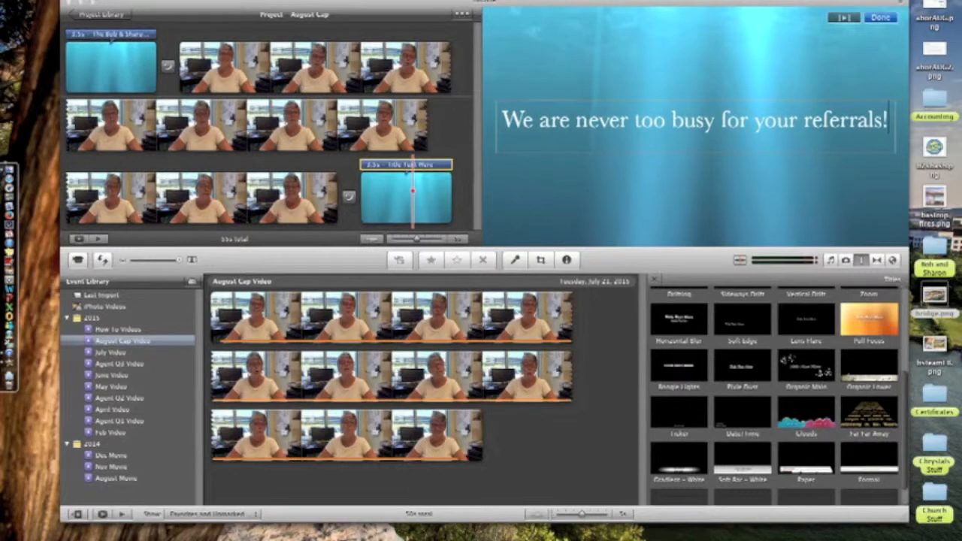
click(516, 206)
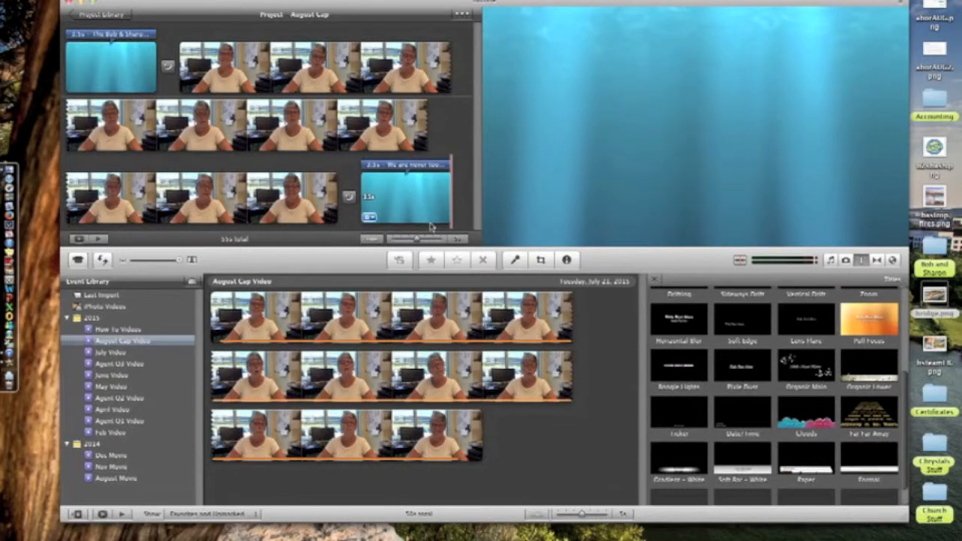
click(370, 214)
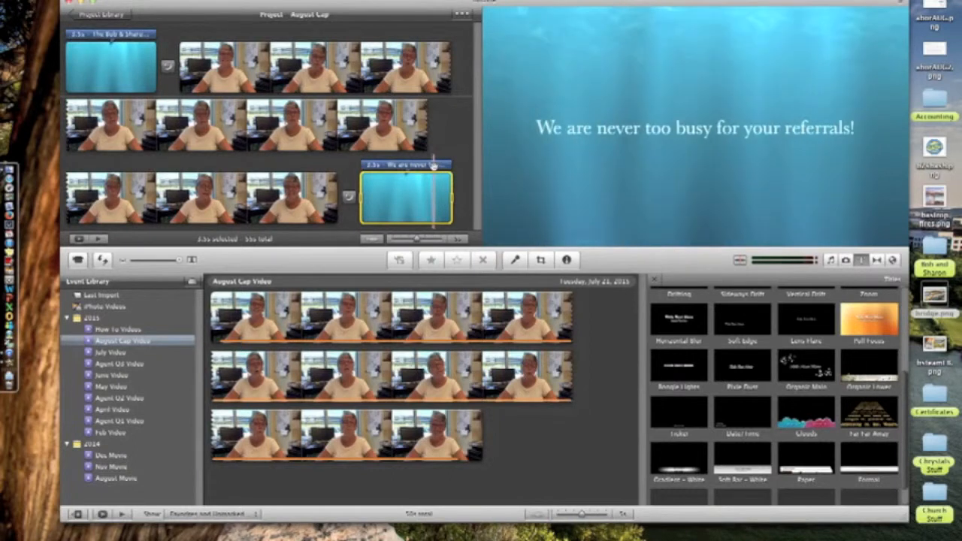
click(278, 199)
key(space)
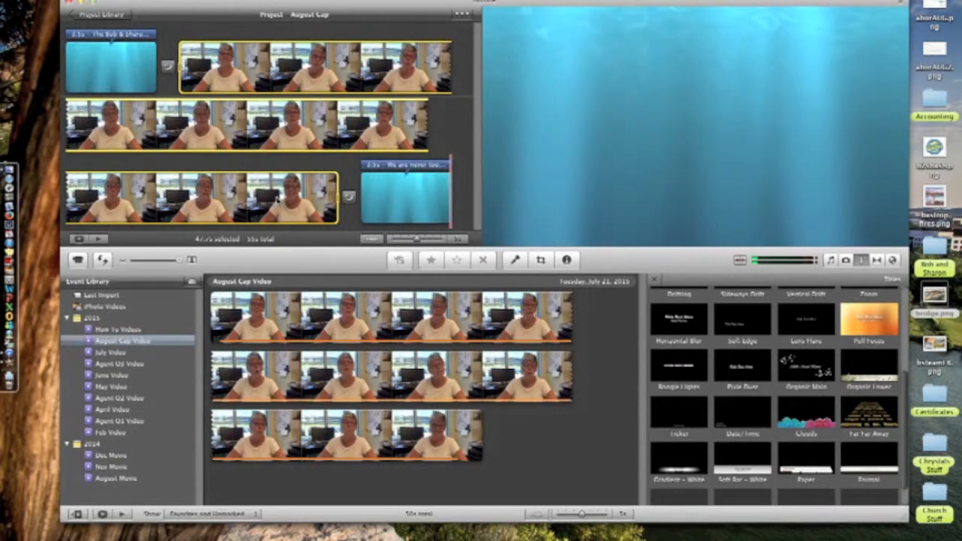
click(383, 164)
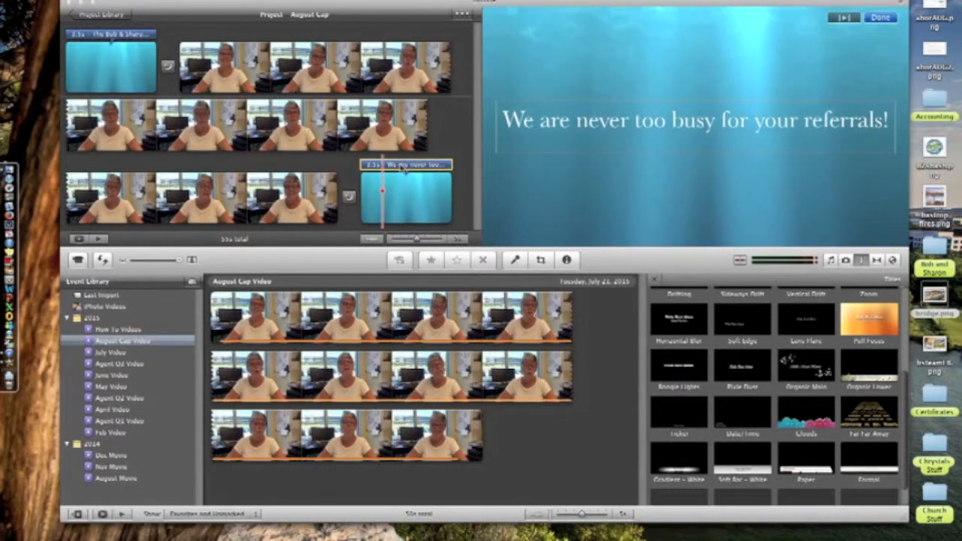
double_click(383, 167)
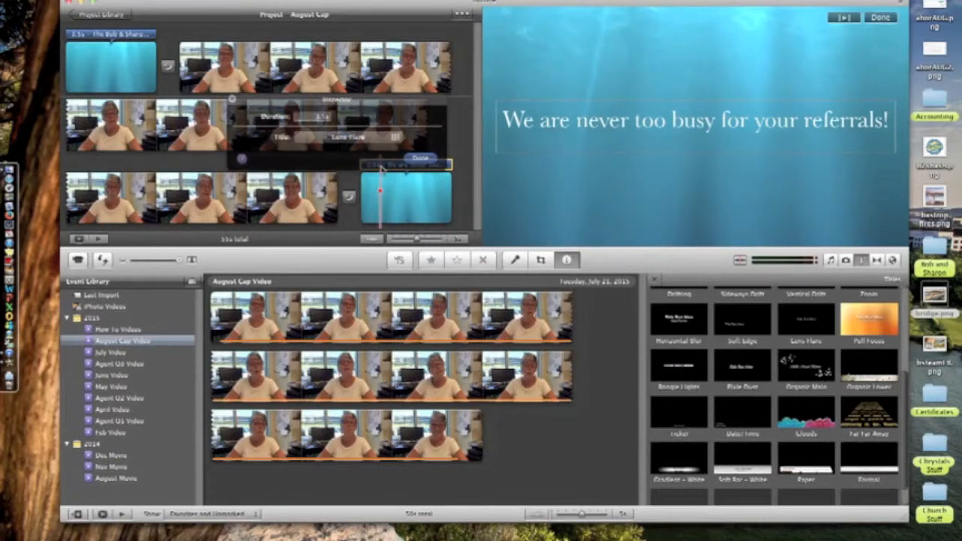
click(232, 98)
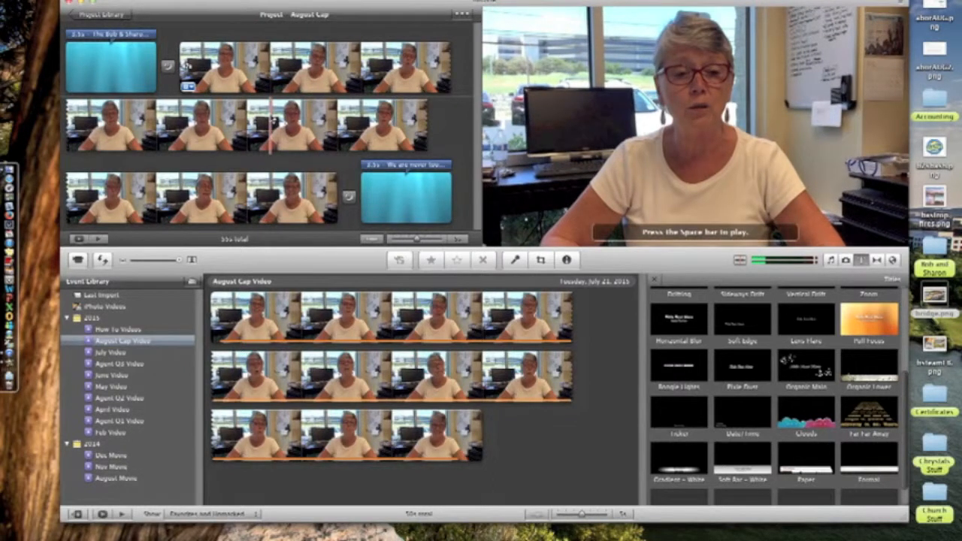
- Place a lower-third name title over the speaker clip
scroll(753, 447, down, 2)
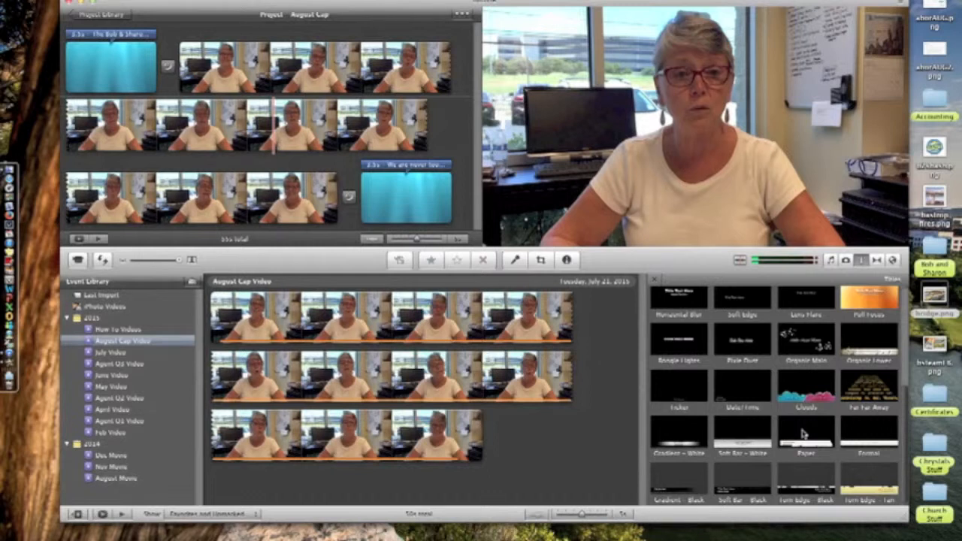
drag(803, 434, 311, 129)
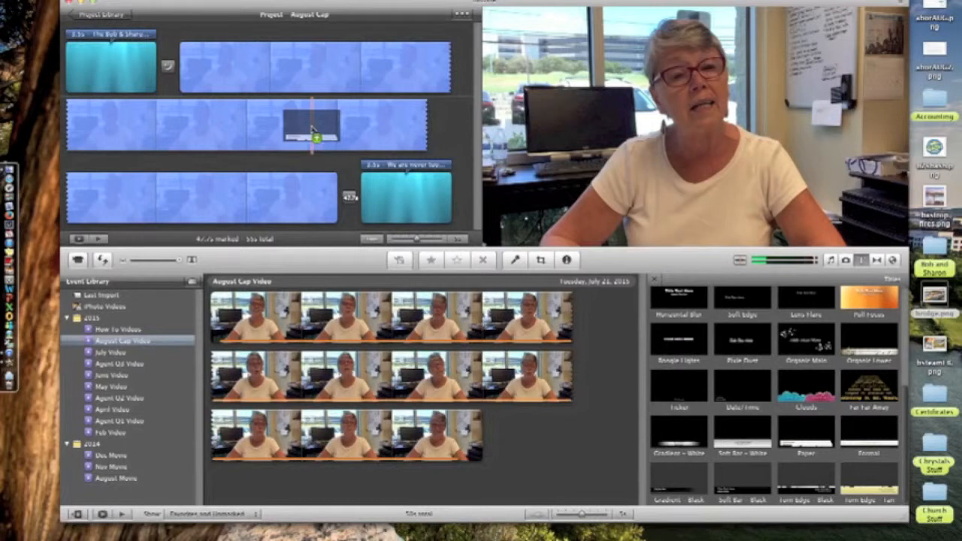
mouse_move(312, 130)
mouse_down()
mouse_move(450, 129)
mouse_move(406, 120)
mouse_move(365, 130)
mouse_move(331, 88)
mouse_move(317, 128)
mouse_up()
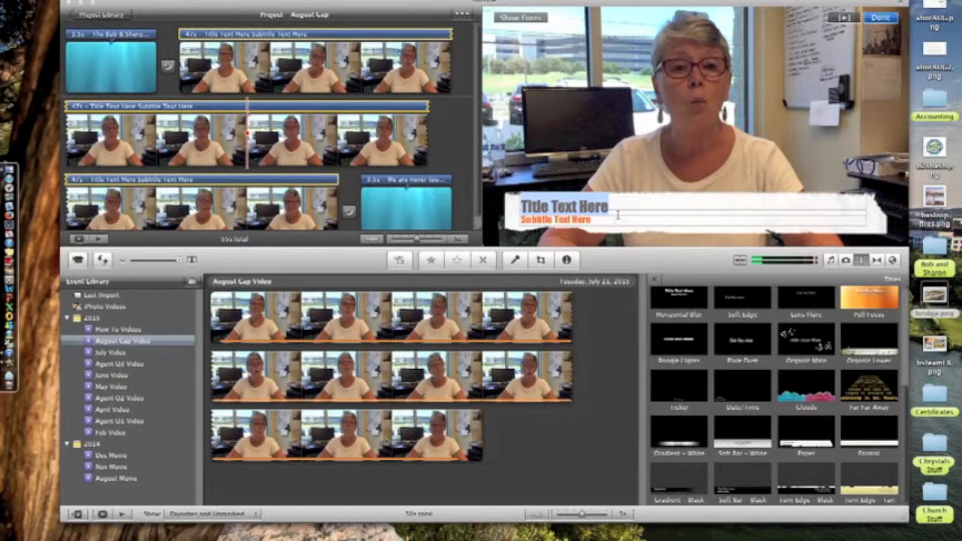
- Type the speaker's full name, then the team name on the subtitle line
key(BackSpace)
text(Shar)
key(BackSpace)
key(BackSpace)
key(BackSpace)
key(Tab)
key(BackSpace)
text(The Bob & Sharon)
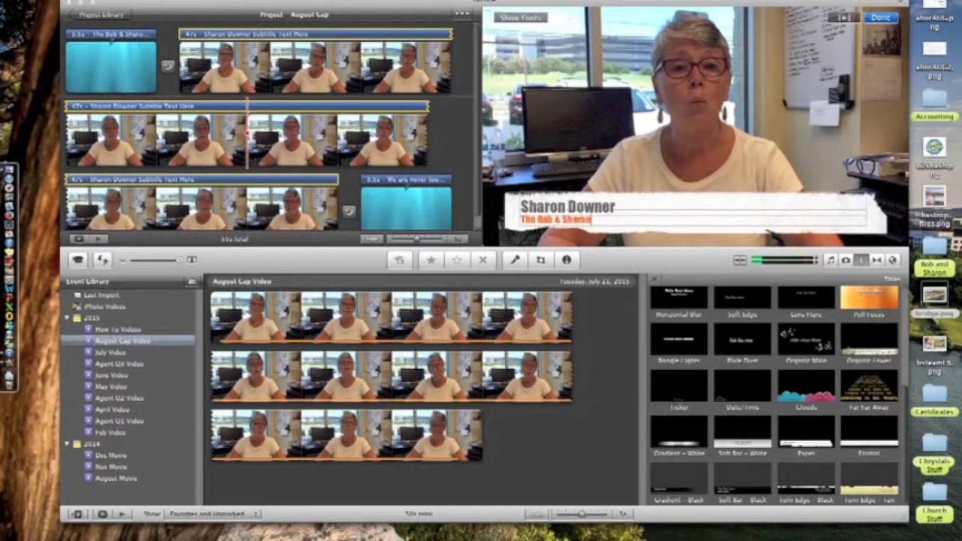
text( Toam)
- Style the lower-third name title in teal Coolvetica at size 6, then select the opening title clip
click(524, 18)
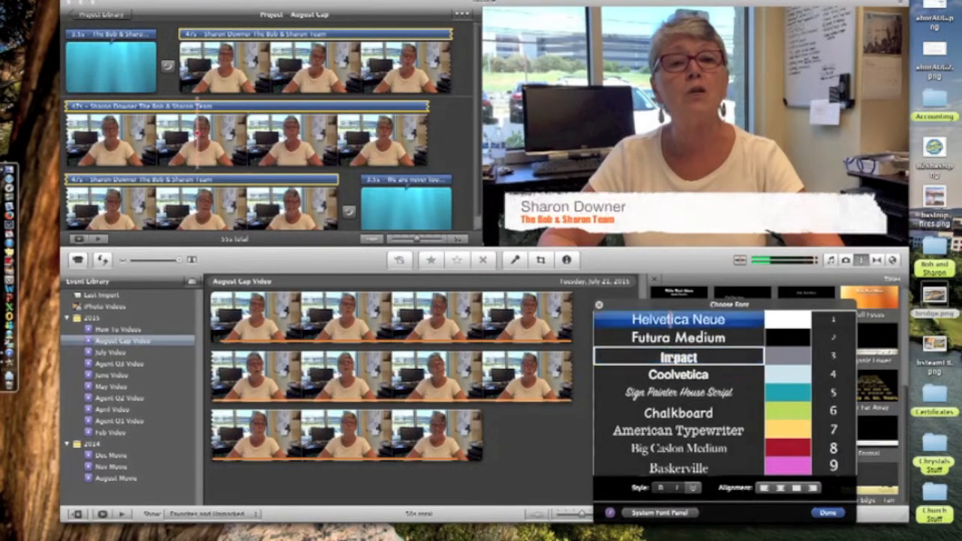
click(674, 376)
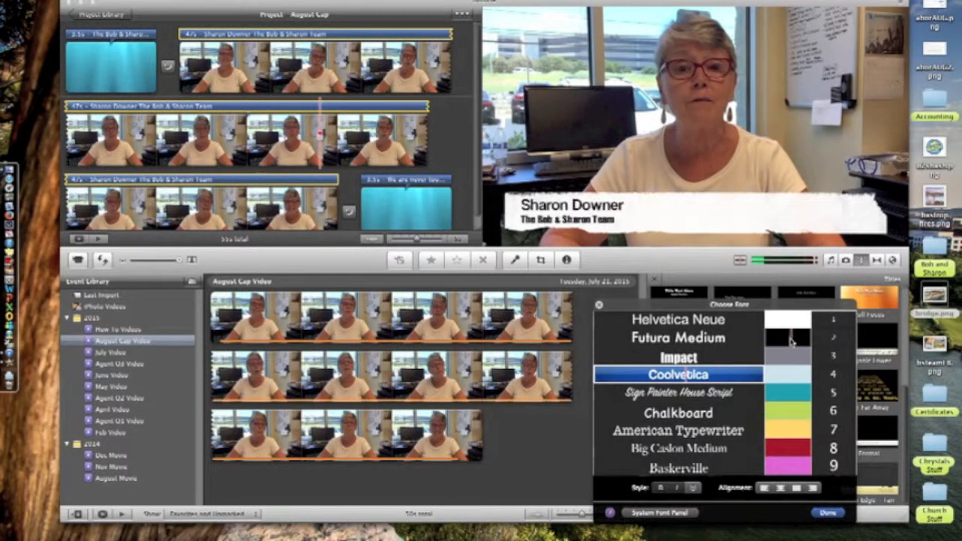
click(794, 394)
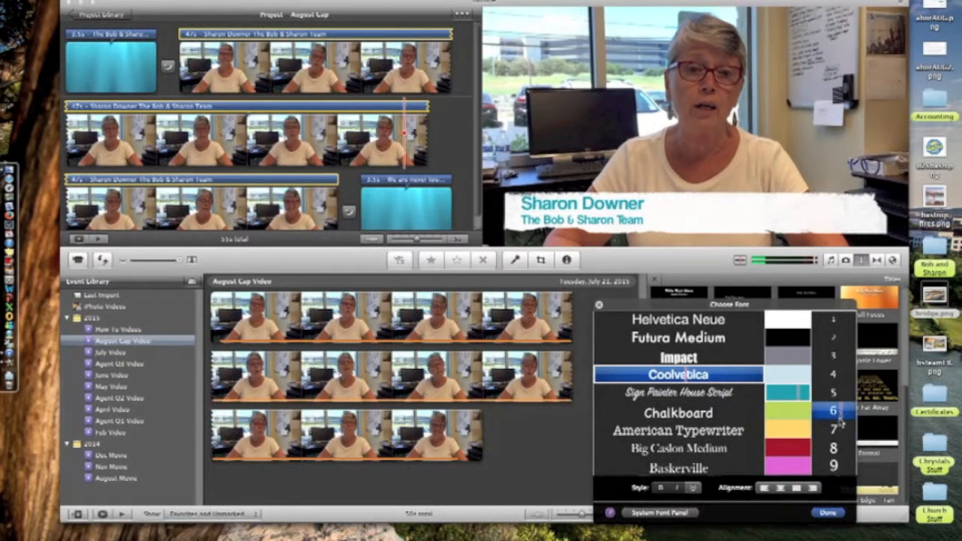
click(840, 415)
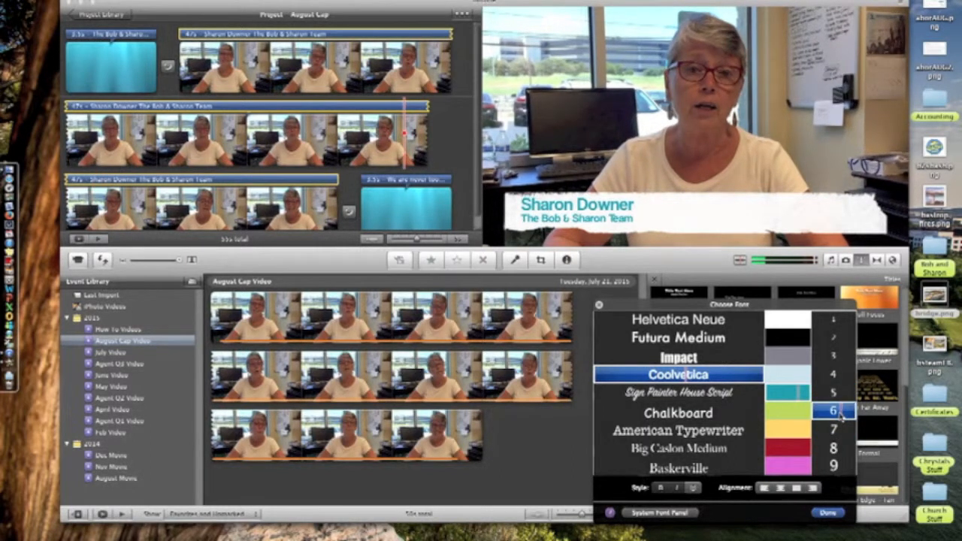
click(833, 514)
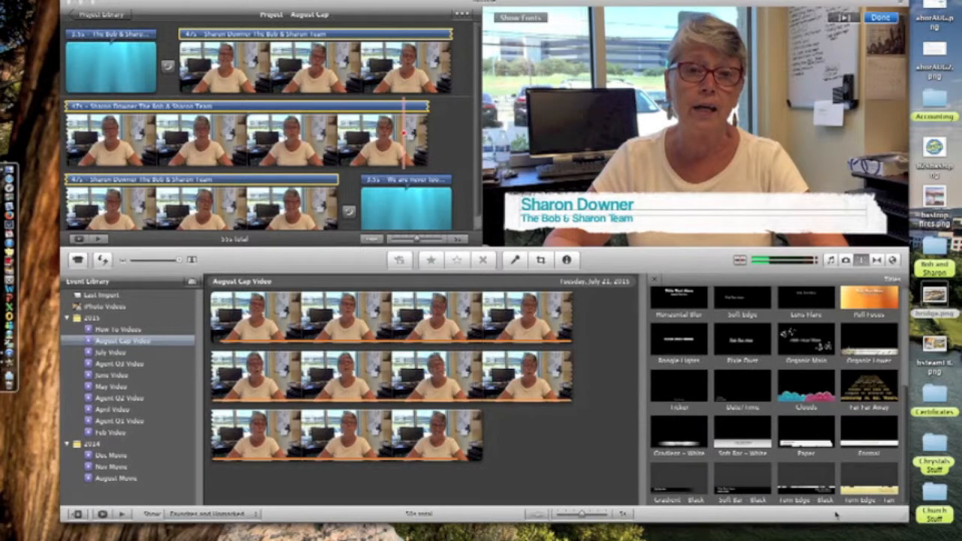
click(115, 94)
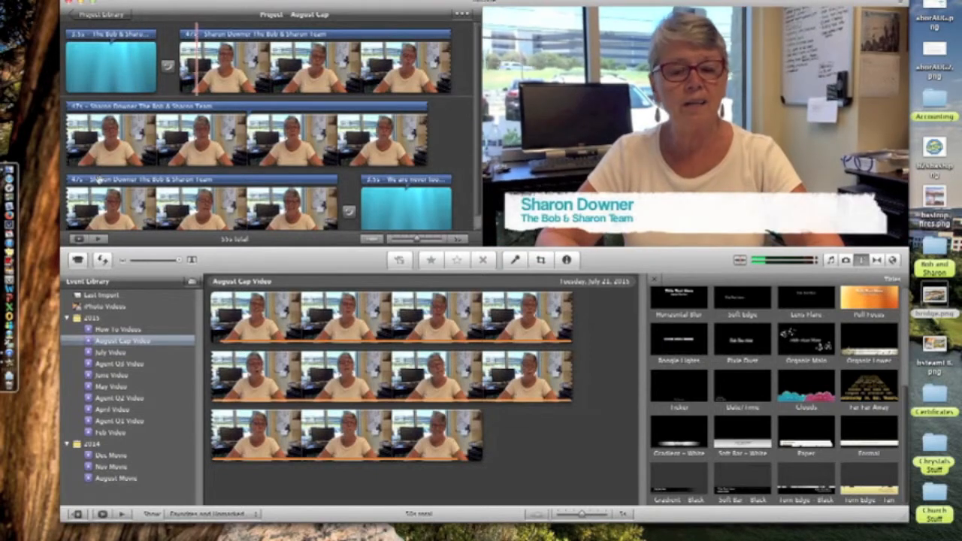
- Set the opening title's first line to white Coolvetica
click(96, 64)
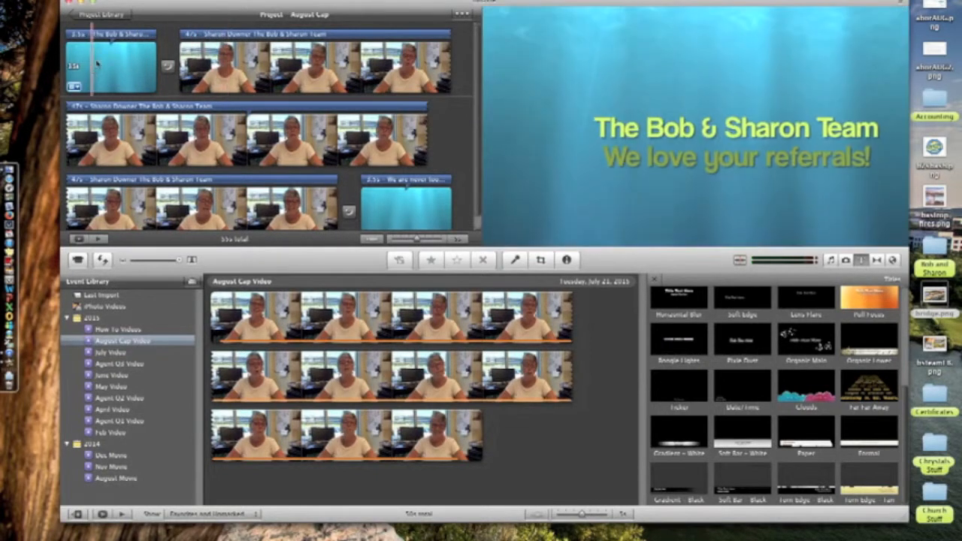
click(111, 34)
triple_click(685, 137)
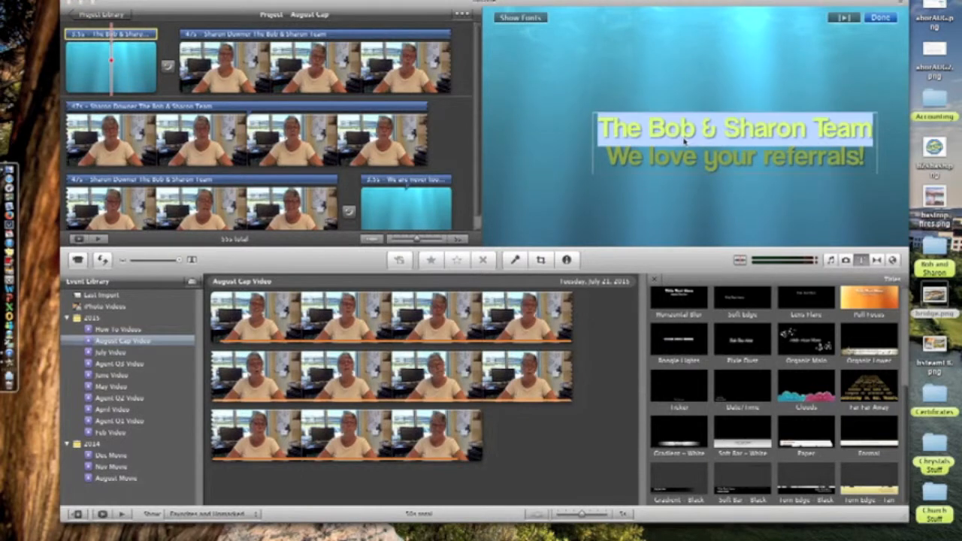
click(526, 17)
click(676, 373)
click(782, 323)
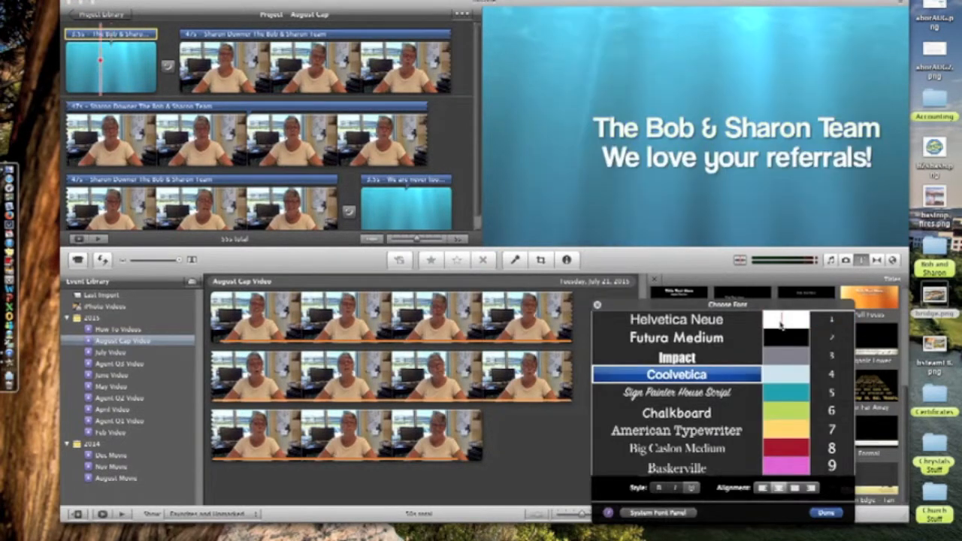
click(827, 513)
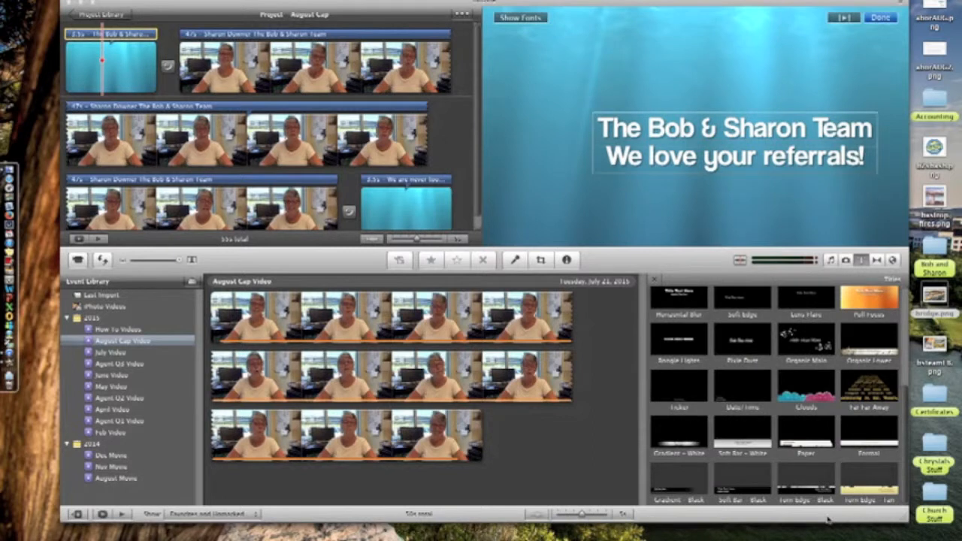
- Make the second title line white Coolvetica too, play the project, and open the music library
triple_click(634, 165)
click(523, 18)
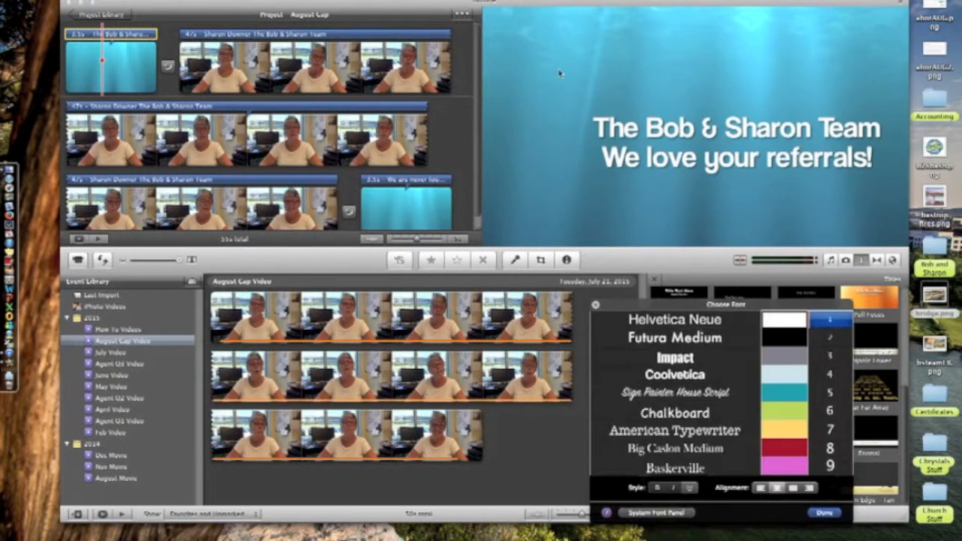
click(722, 375)
click(785, 392)
click(784, 337)
click(829, 515)
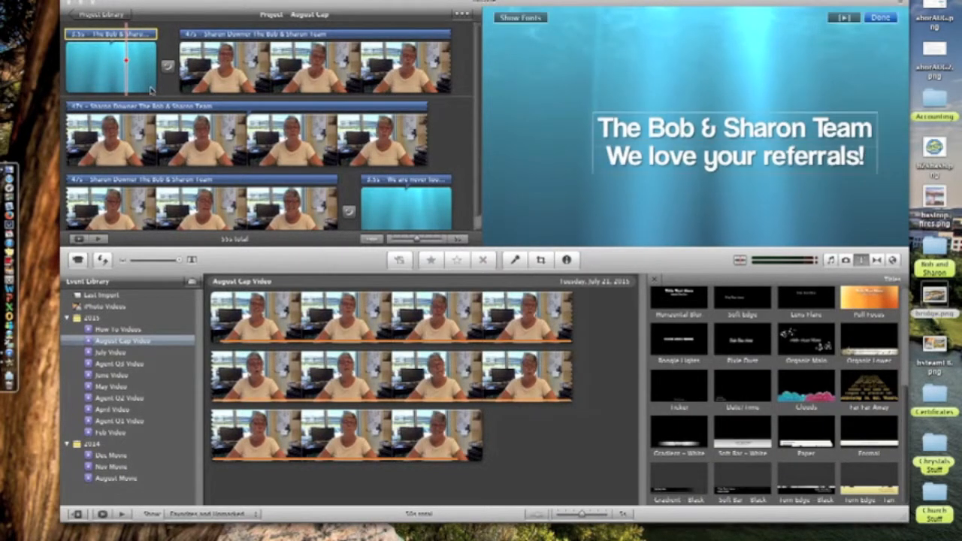
key(space)
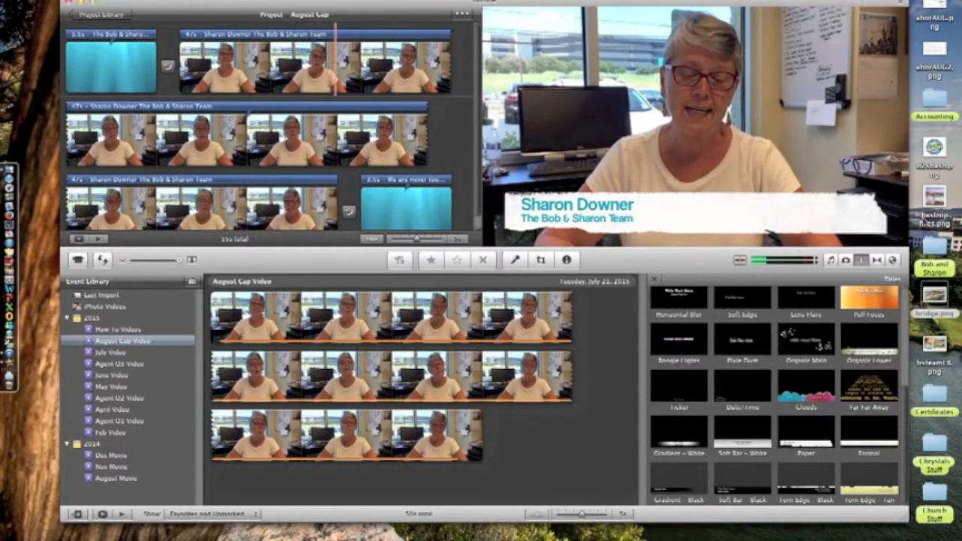
click(830, 260)
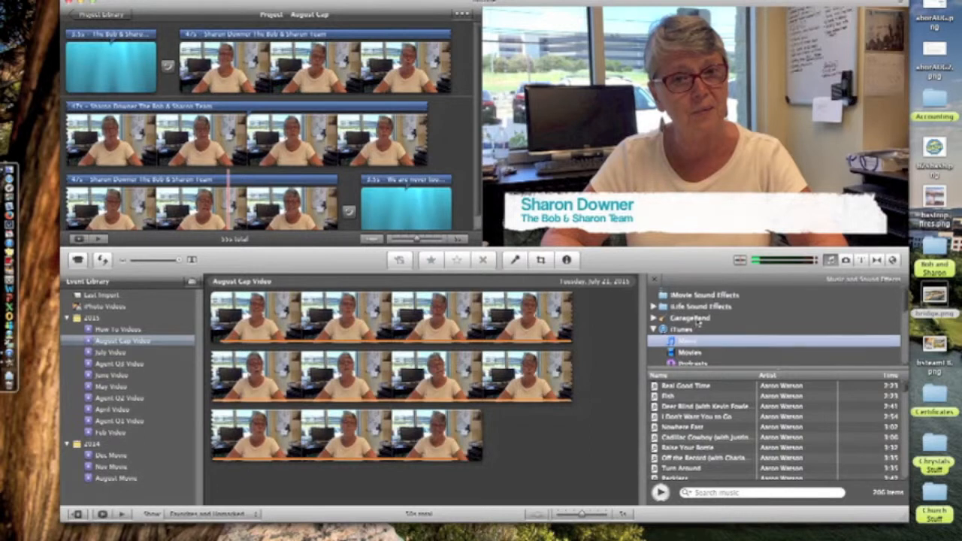
- Show the iTunes > Music collection in the music browser and scroll through its songs
click(699, 294)
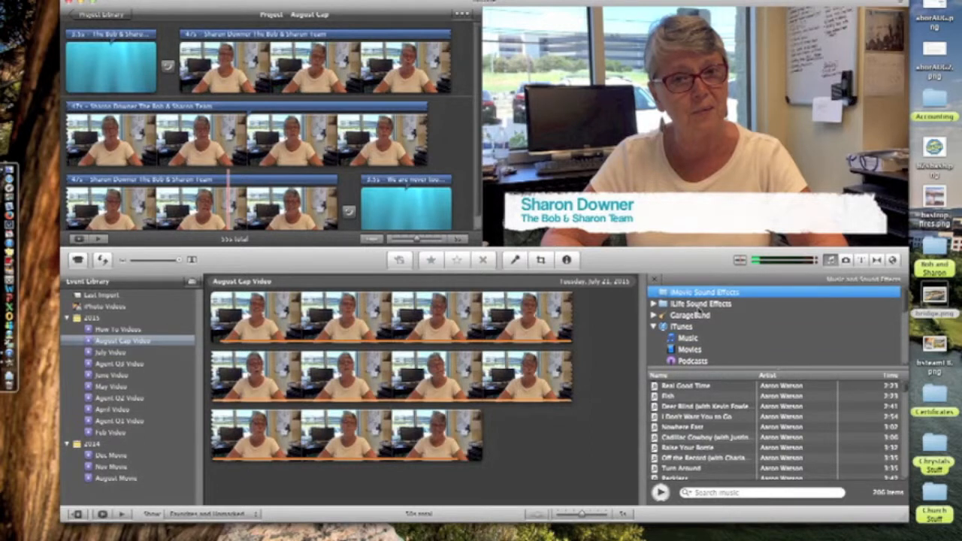
click(698, 305)
click(688, 328)
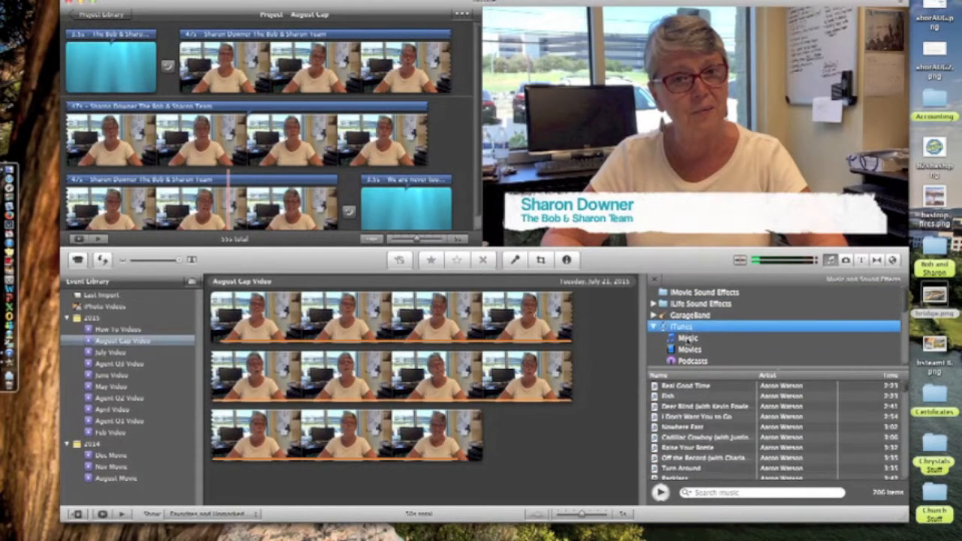
click(686, 339)
scroll(732, 462, down, 3)
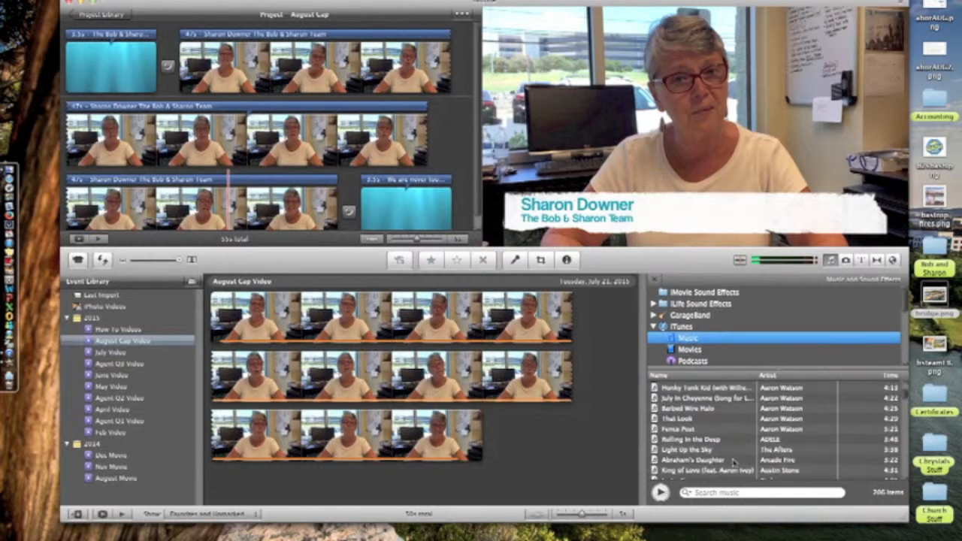
scroll(733, 462, down, 5)
scroll(733, 462, up, 10)
scroll(735, 464, down, 3)
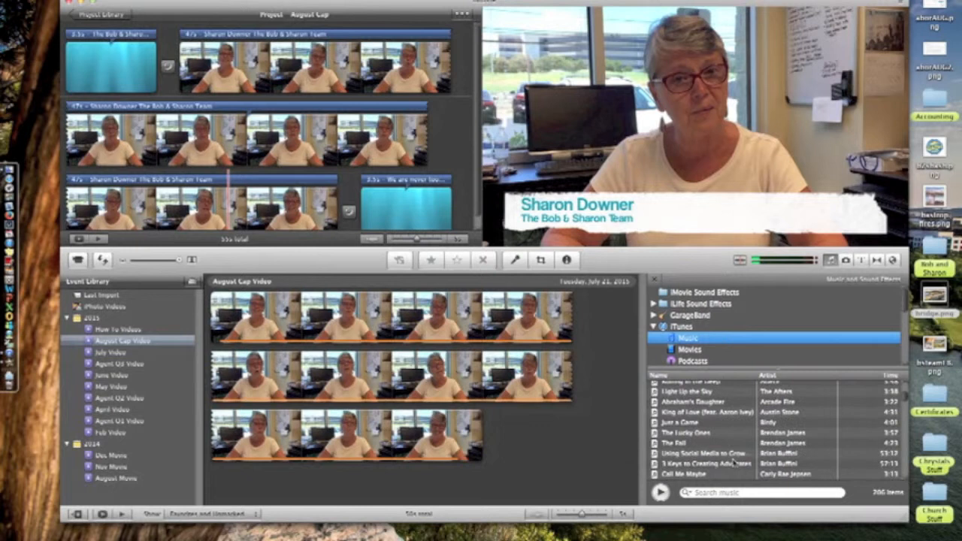
scroll(734, 463, down, 8)
scroll(733, 463, down, 6)
scroll(733, 463, down, 6)
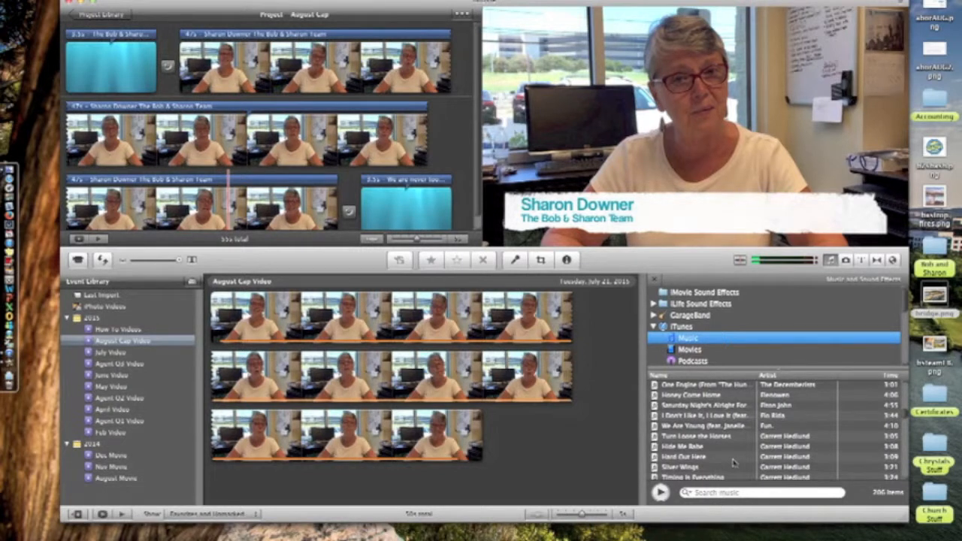
scroll(734, 463, down, 2)
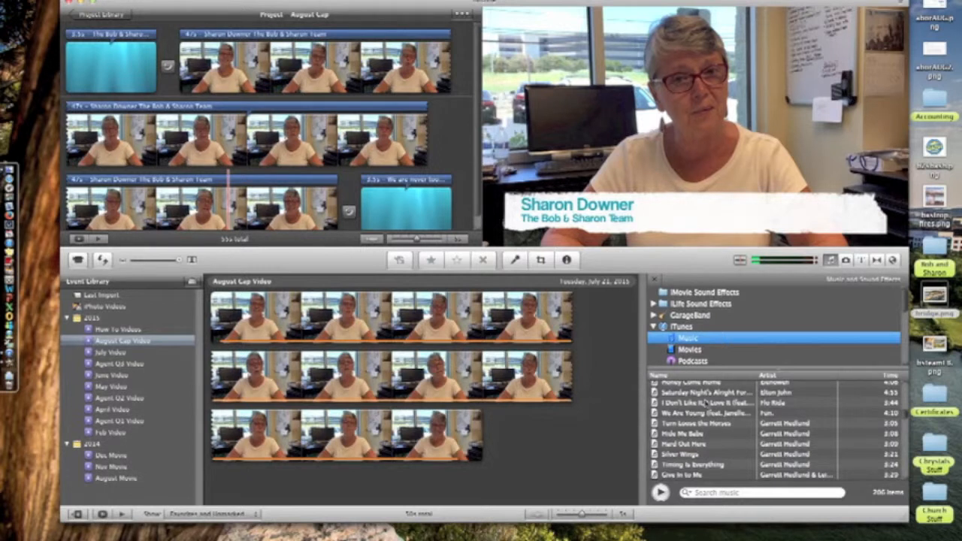
- Scroll down to the Ray LaMontagne songs and drag one into the project
scroll(704, 434, down, 3)
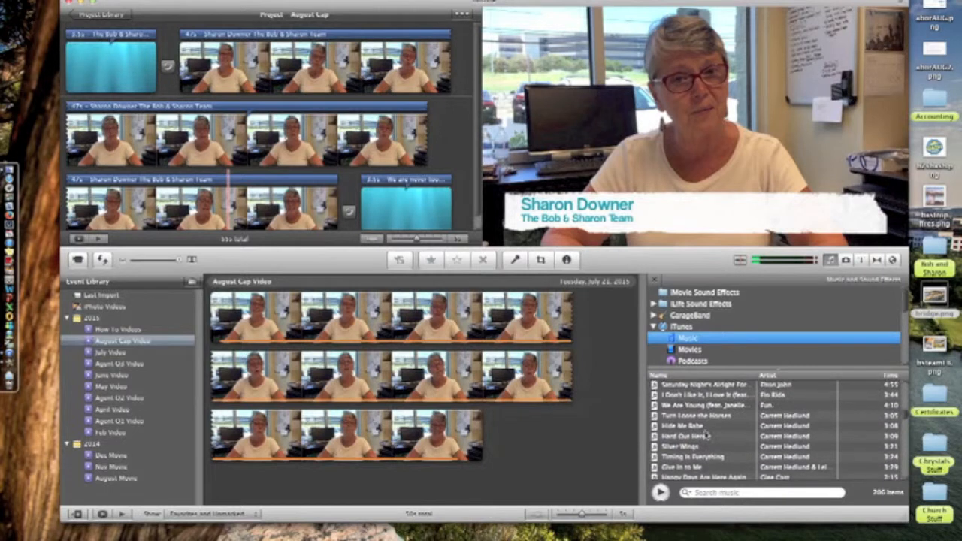
scroll(705, 434, down, 10)
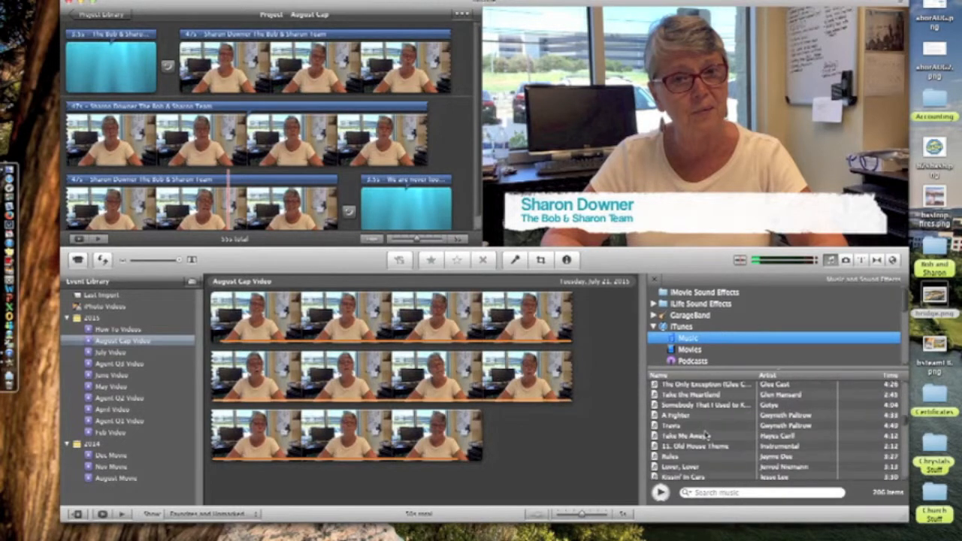
scroll(704, 435, down, 10)
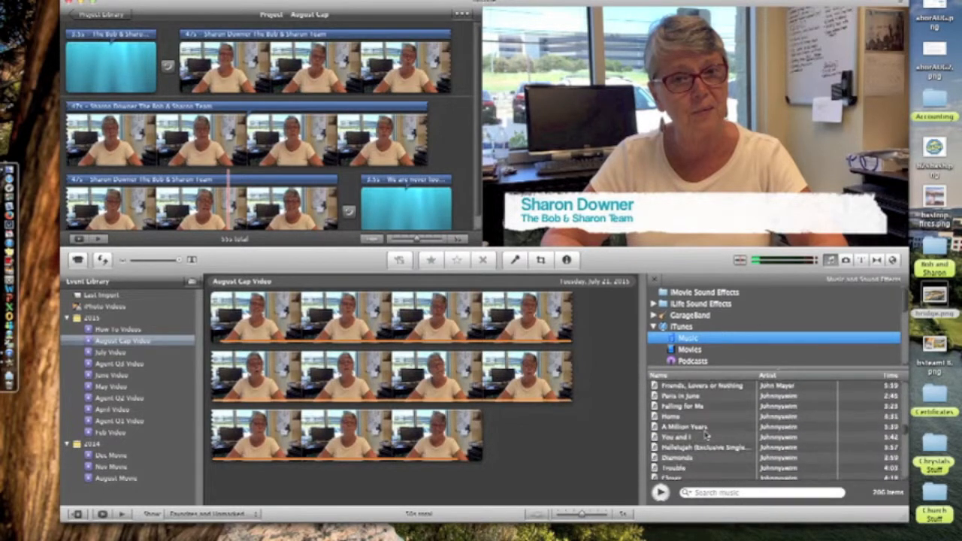
scroll(704, 434, down, 10)
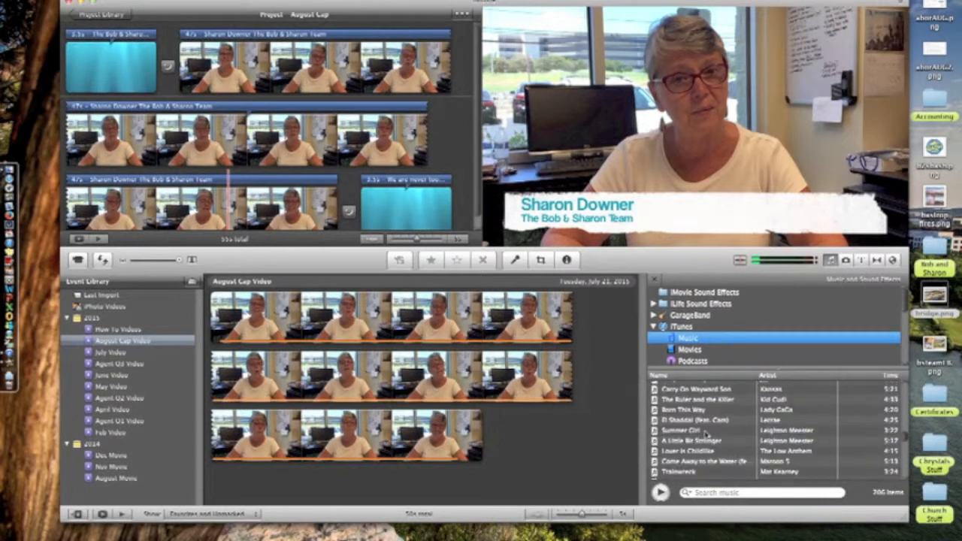
scroll(705, 434, down, 10)
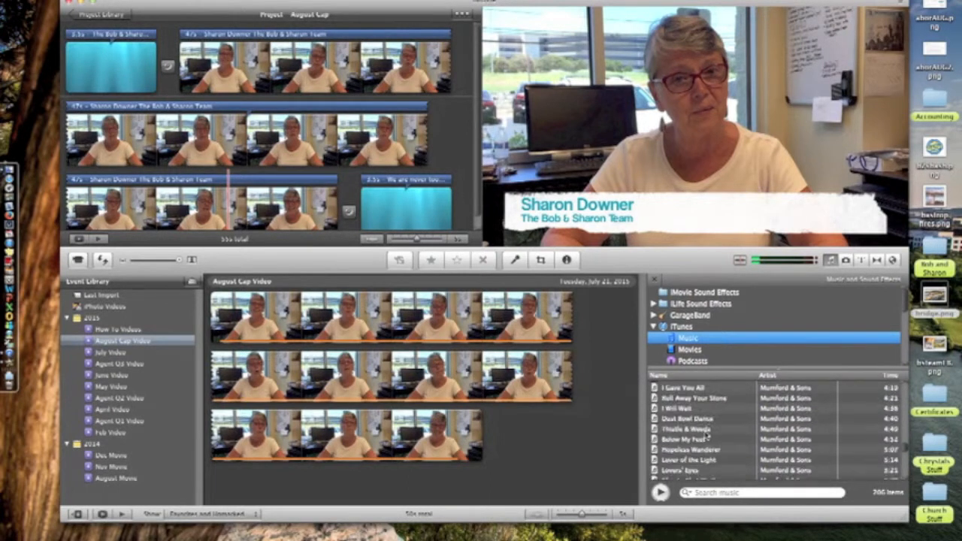
scroll(707, 434, down, 4)
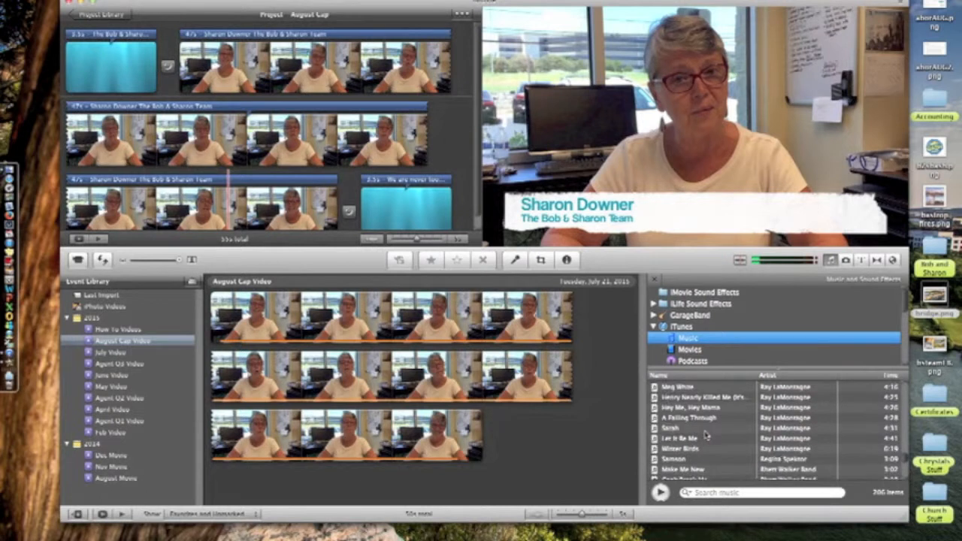
click(705, 435)
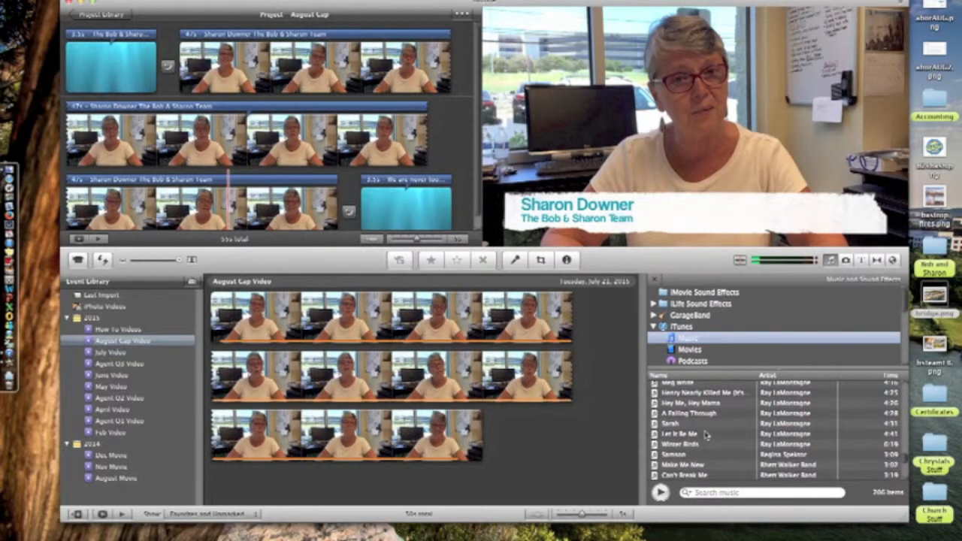
drag(704, 434, 451, 132)
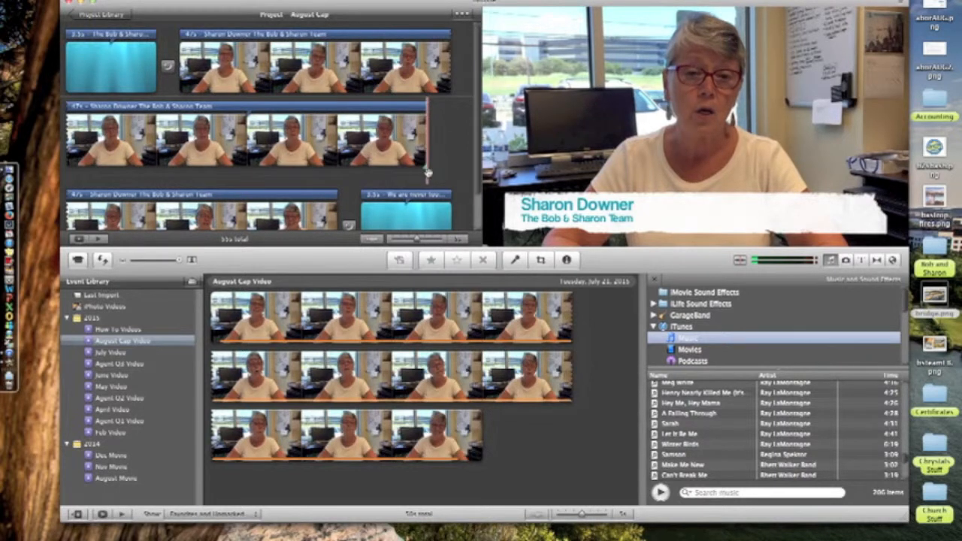
- Undo the misplaced song drop and drop 'Let It Be Me' onto the project background
click(101, 0)
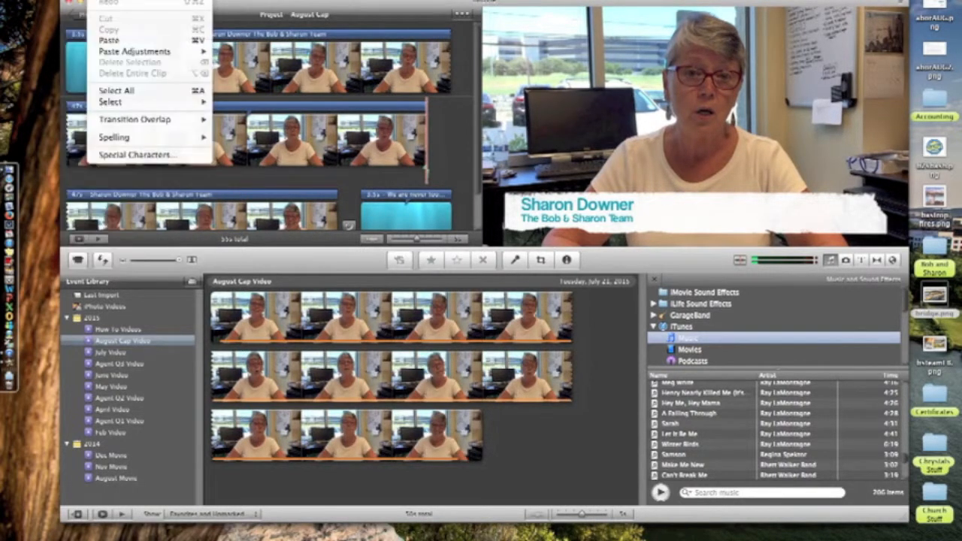
click(113, 0)
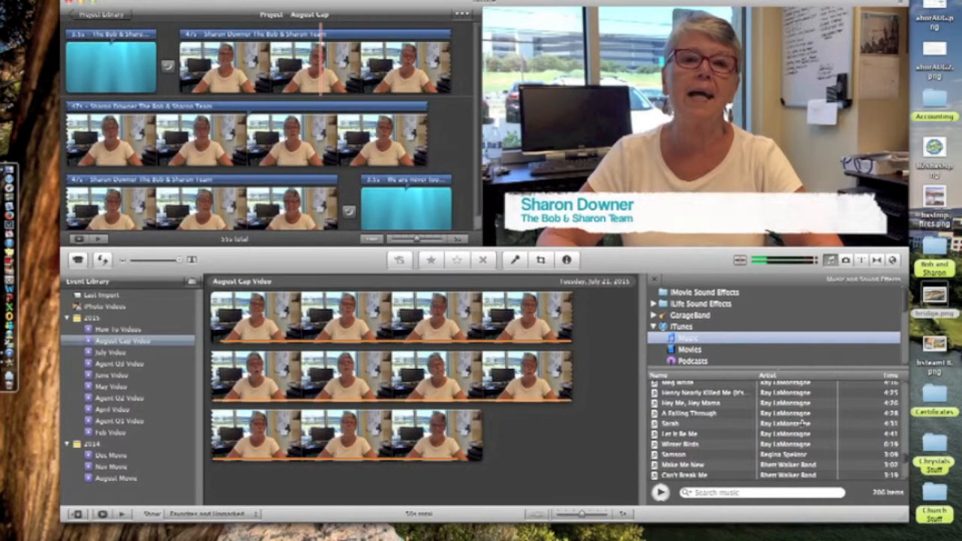
mouse_move(688, 434)
mouse_down()
mouse_move(440, 221)
mouse_move(300, 45)
mouse_move(174, 44)
mouse_up()
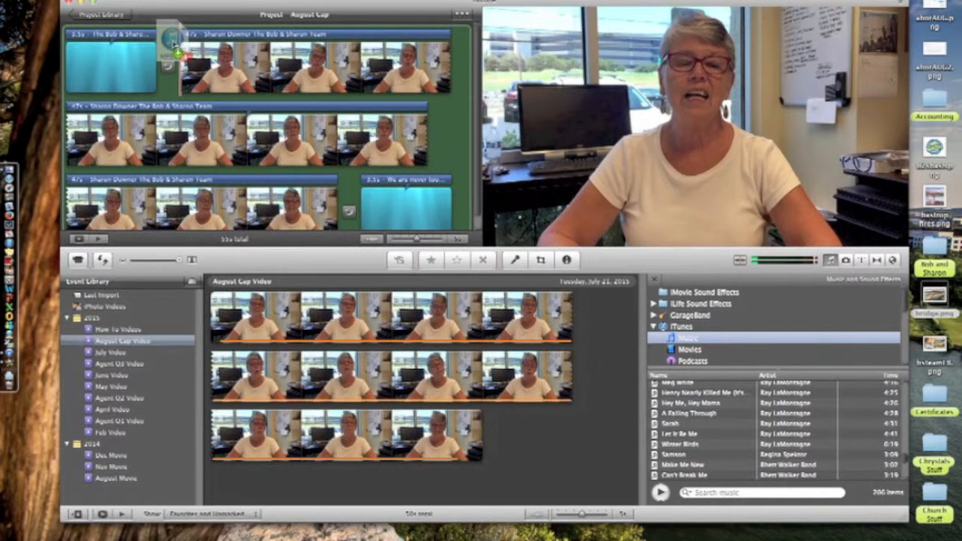
drag(174, 44, 173, 45)
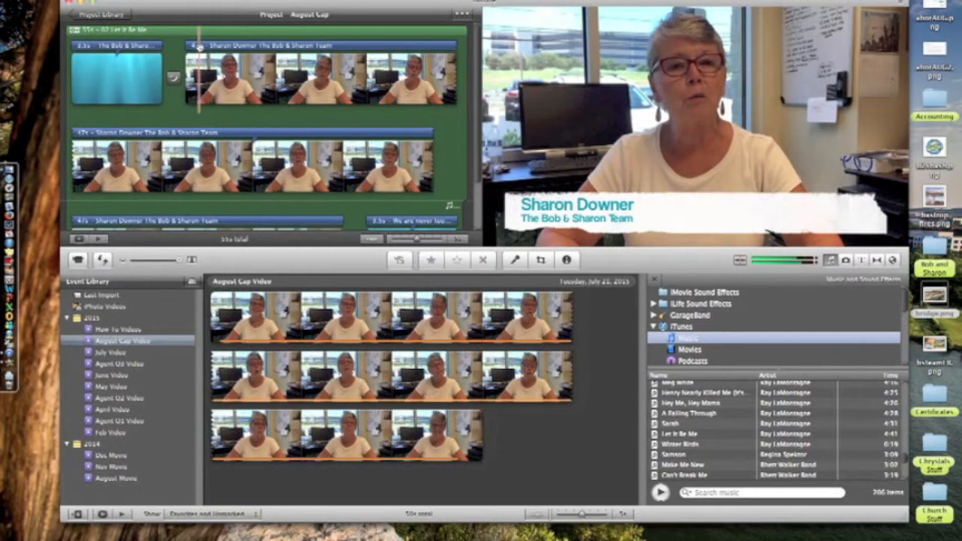
- Set the first talking-head clip to 120% volume with ducking of other tracks at 0%
click(204, 46)
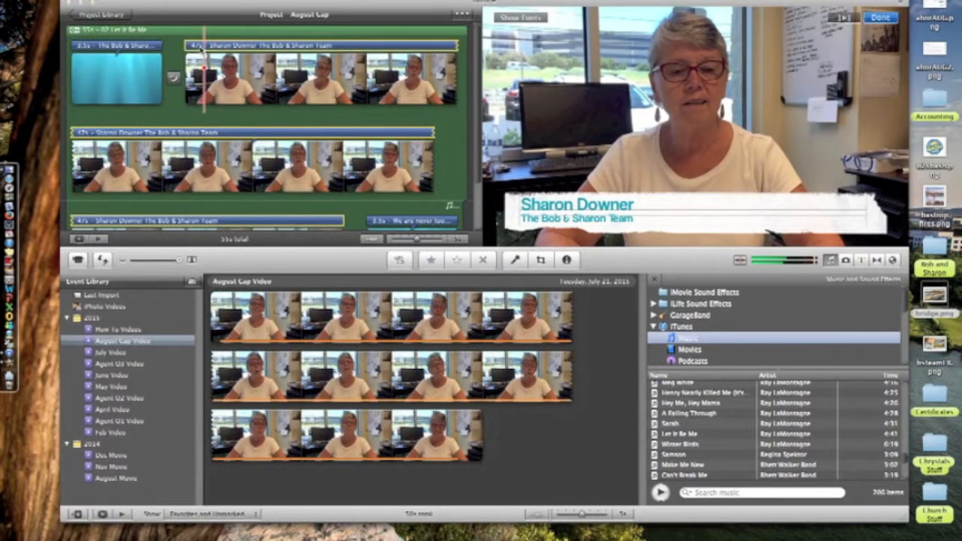
click(191, 78)
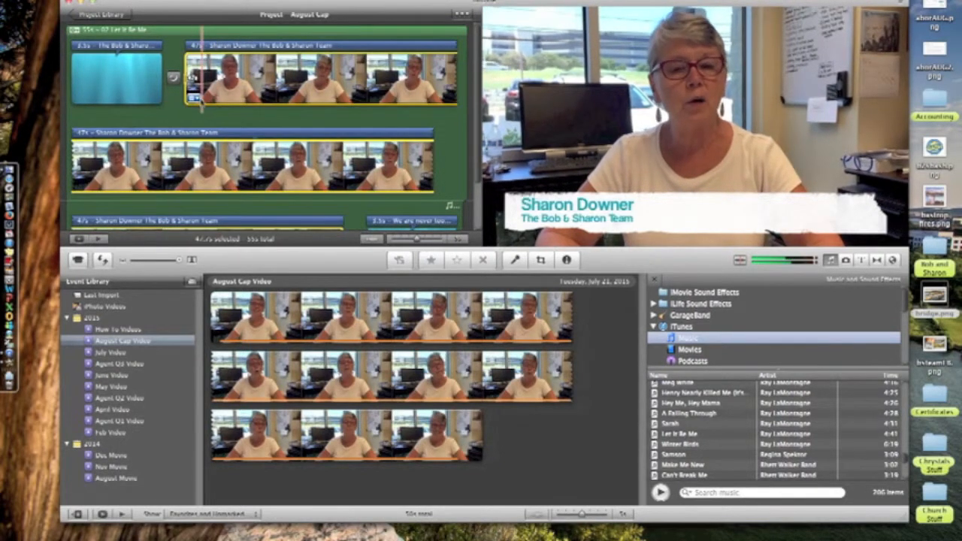
click(195, 98)
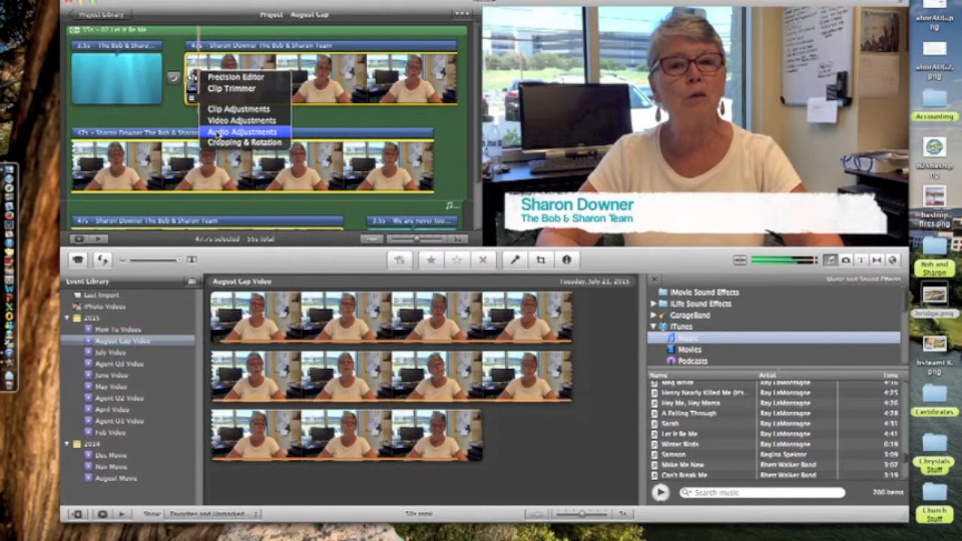
click(218, 133)
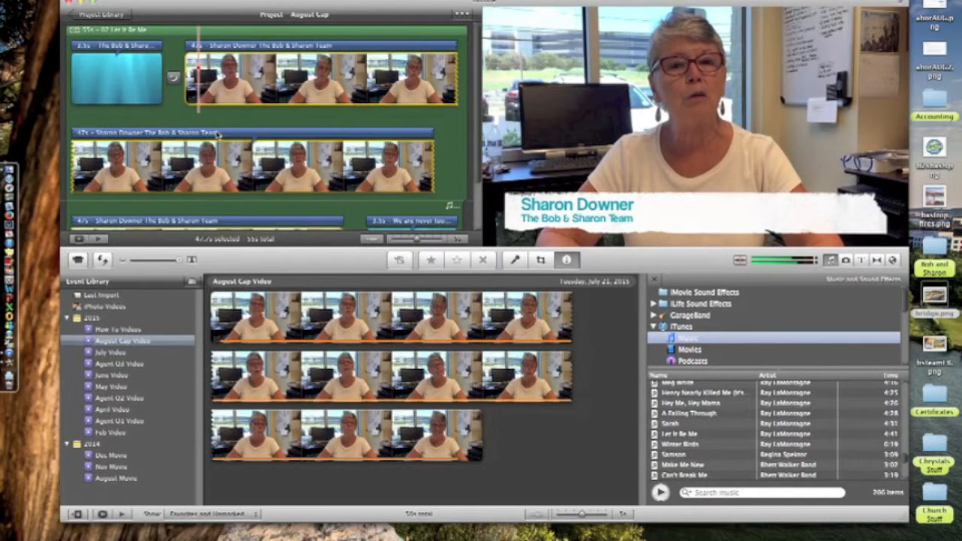
drag(378, 135, 378, 133)
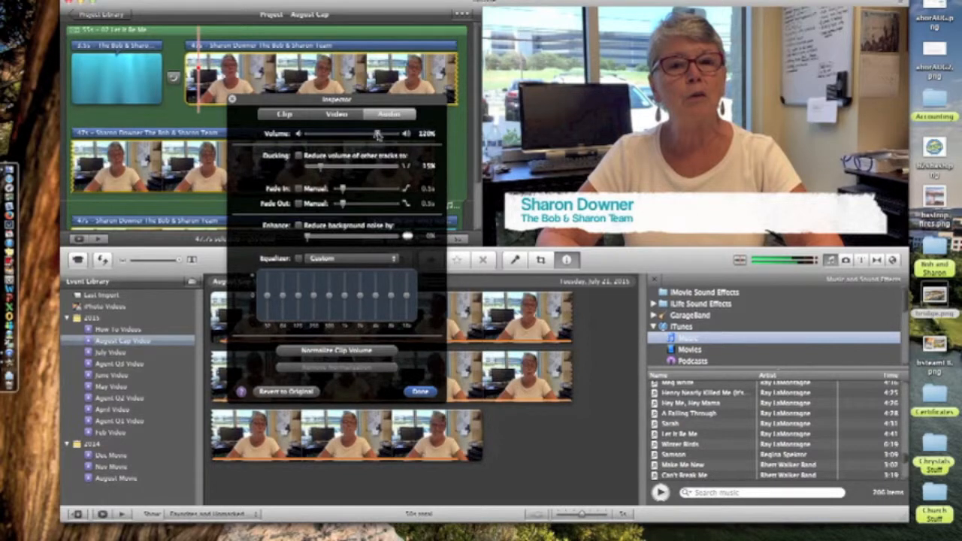
click(299, 157)
drag(320, 170, 316, 168)
drag(317, 168, 315, 169)
click(427, 391)
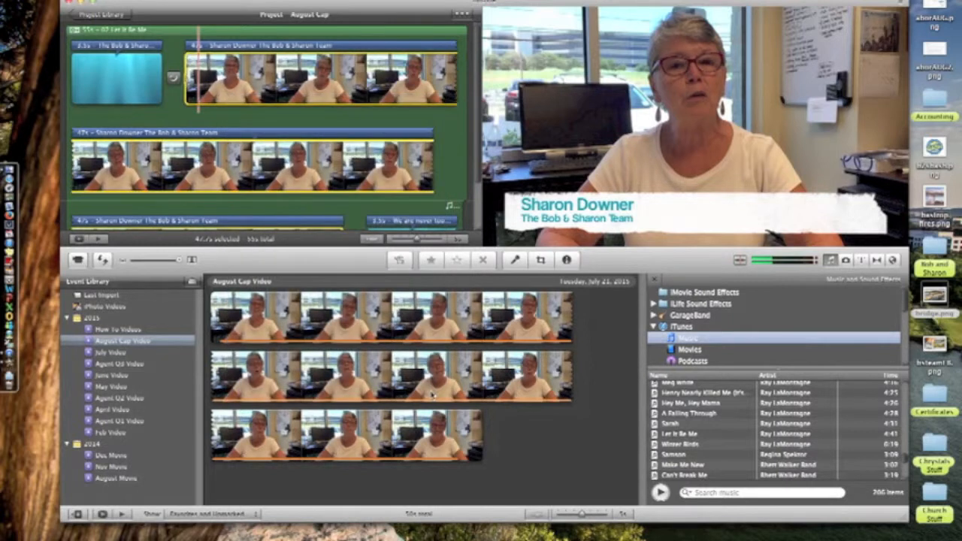
- Lower the background music track's volume to 88% and play the project
click(165, 33)
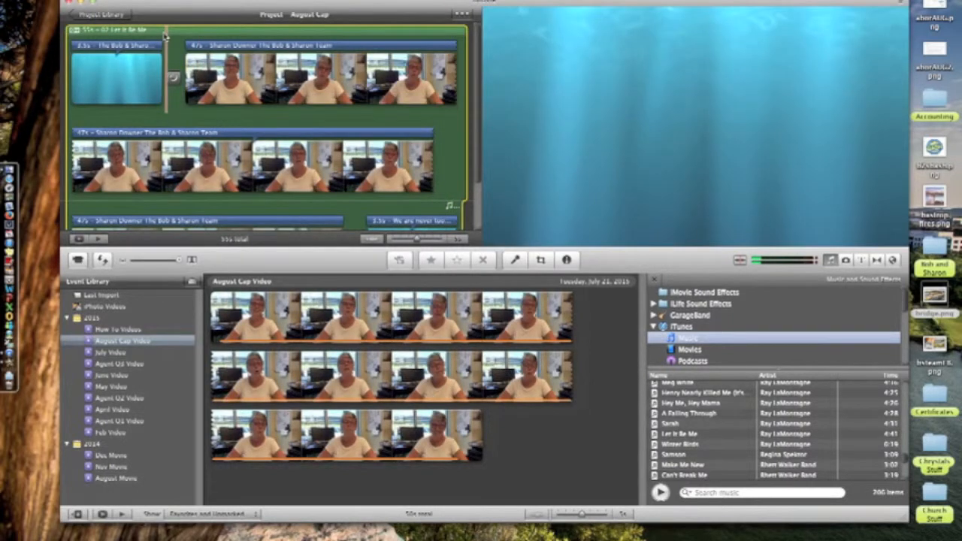
click(73, 30)
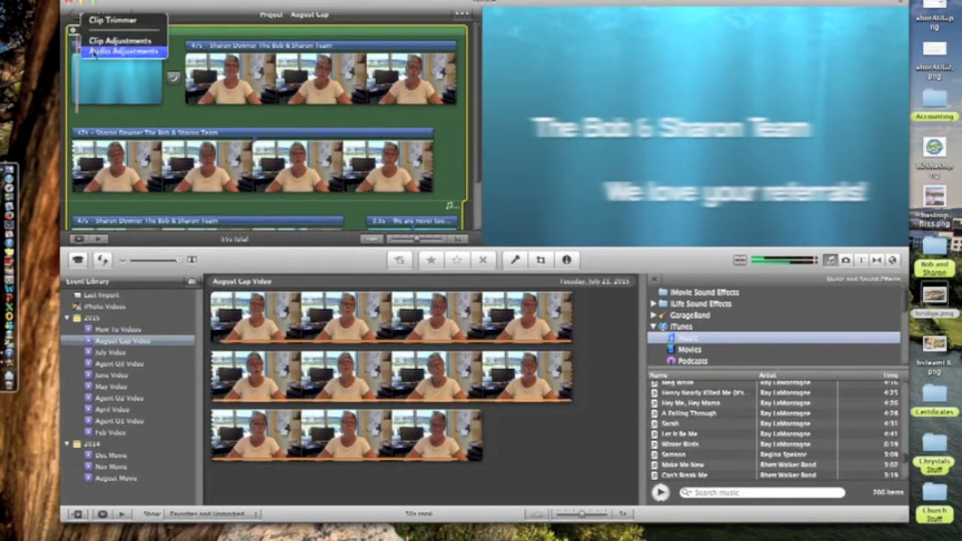
click(94, 51)
drag(375, 133, 365, 134)
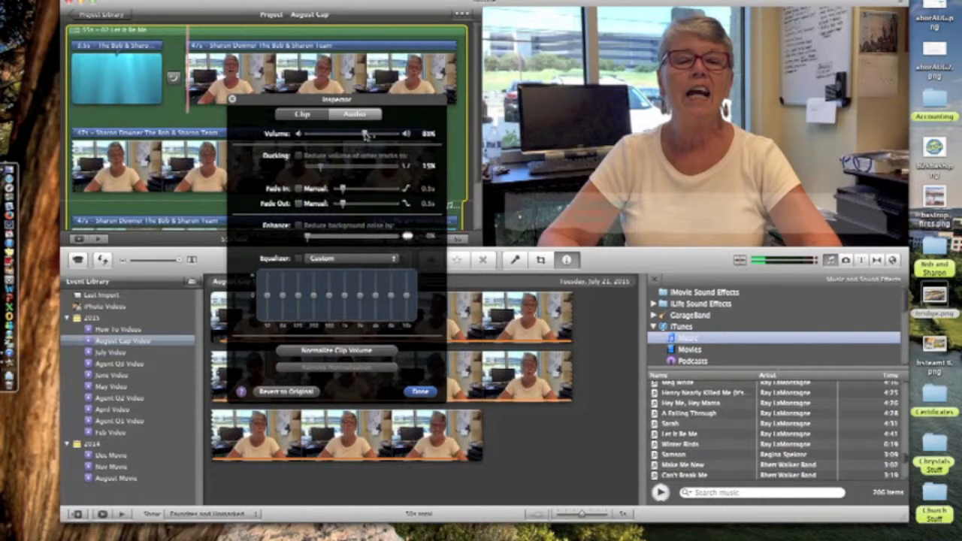
click(426, 391)
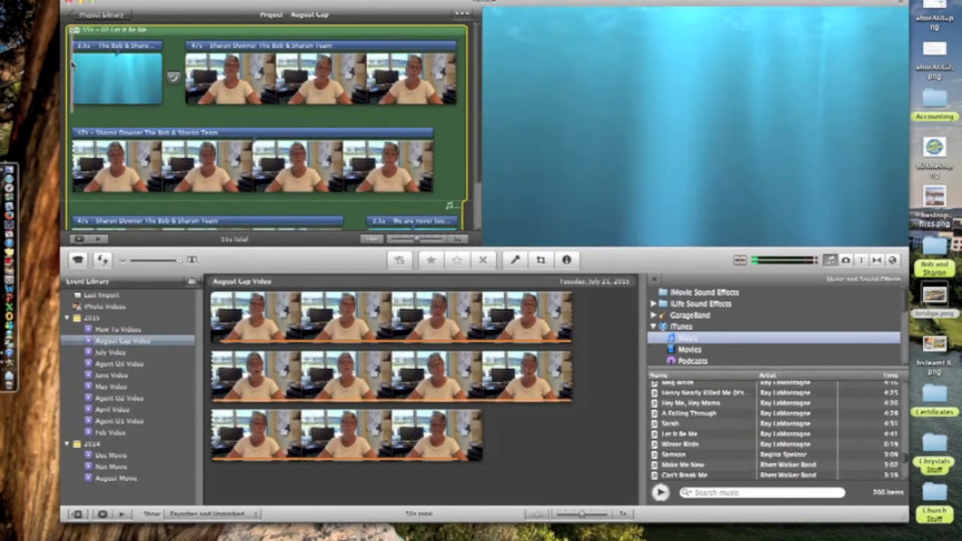
key(space)
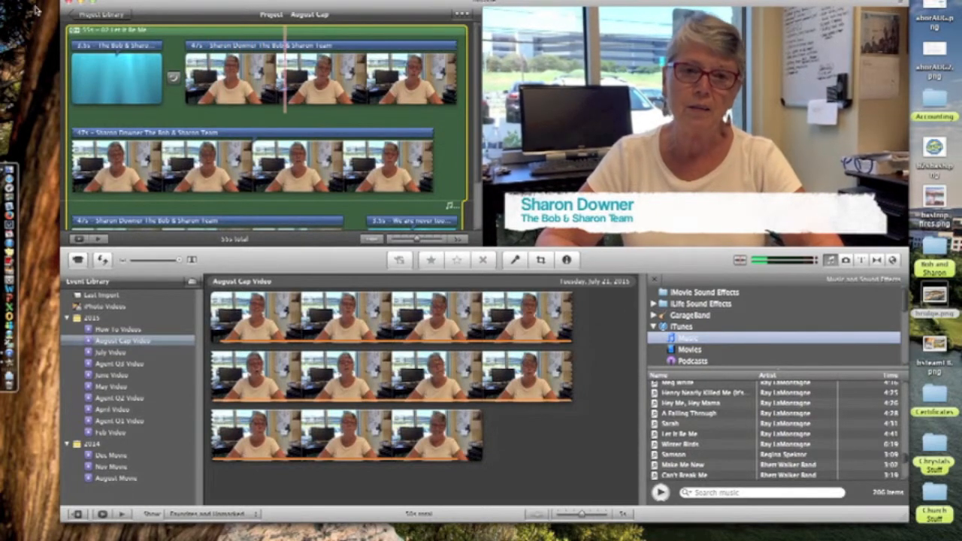
- Readjust the music volume back to about 88% and replay from the opening title
click(76, 31)
click(113, 48)
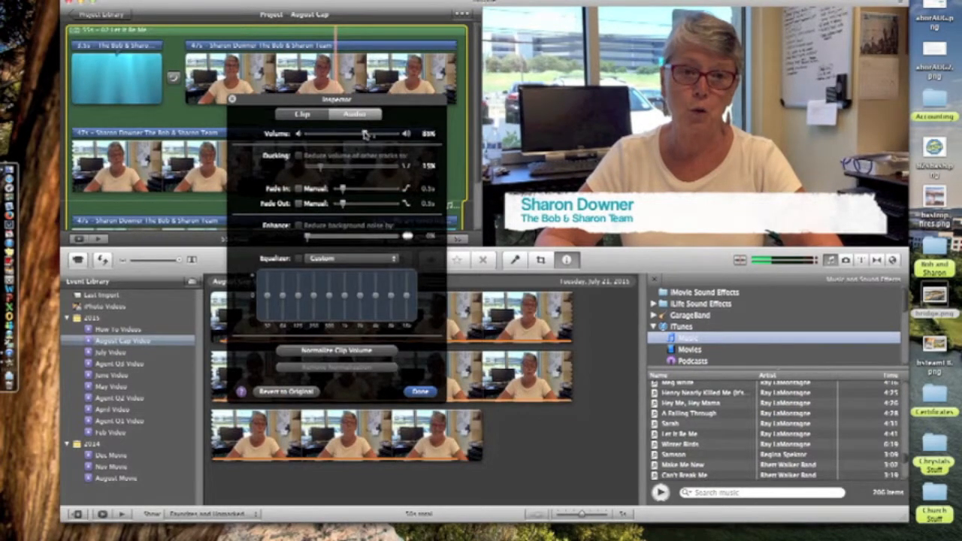
drag(365, 134, 369, 135)
click(421, 393)
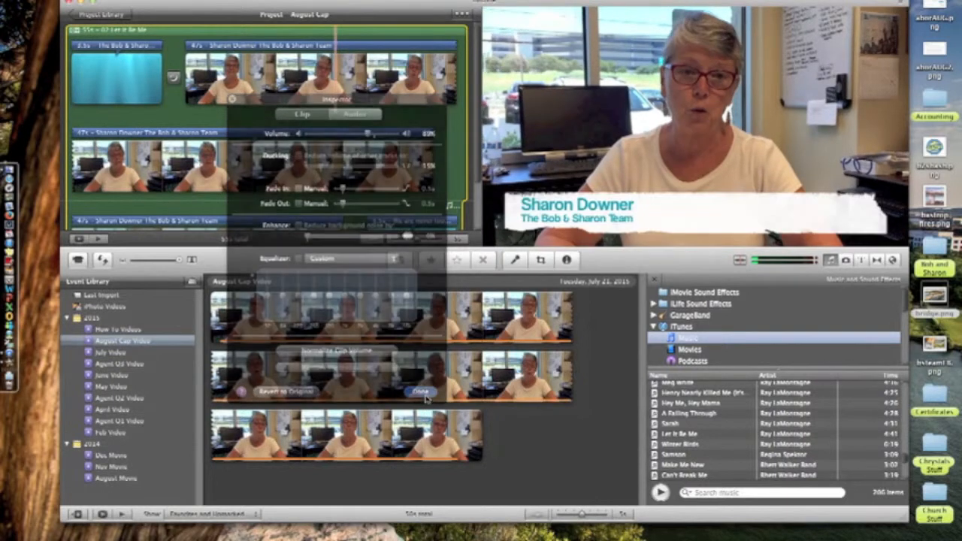
click(148, 96)
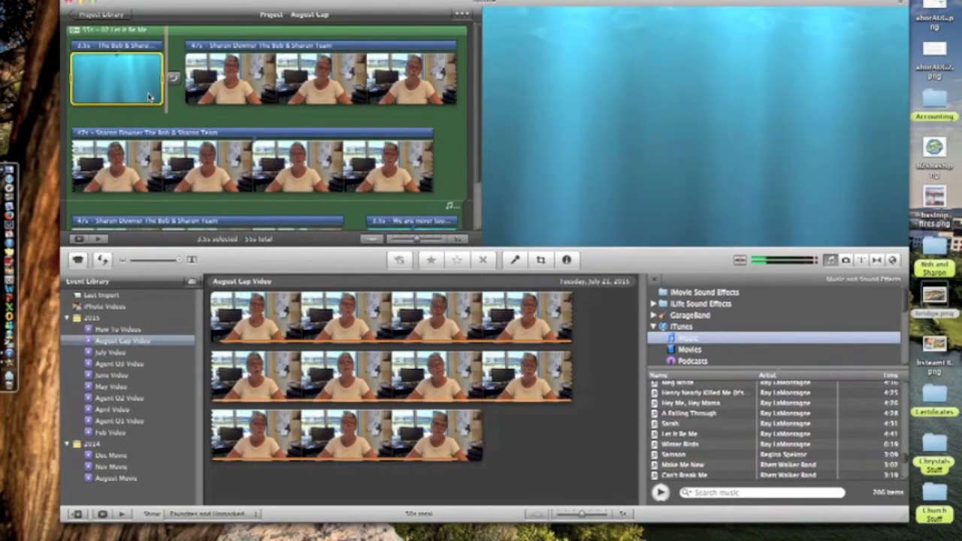
key(space)
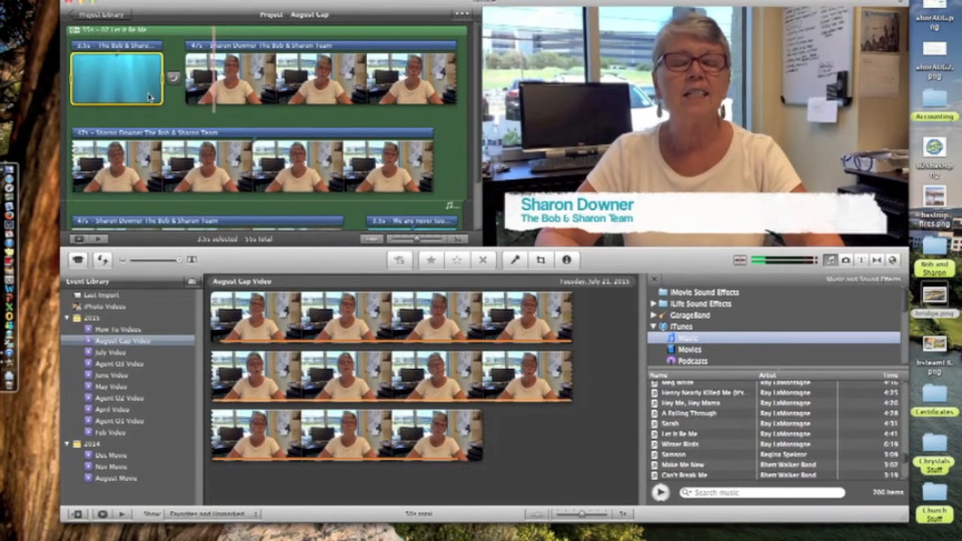
- Raise the talking-head clip's ducking level to about 11%
click(185, 78)
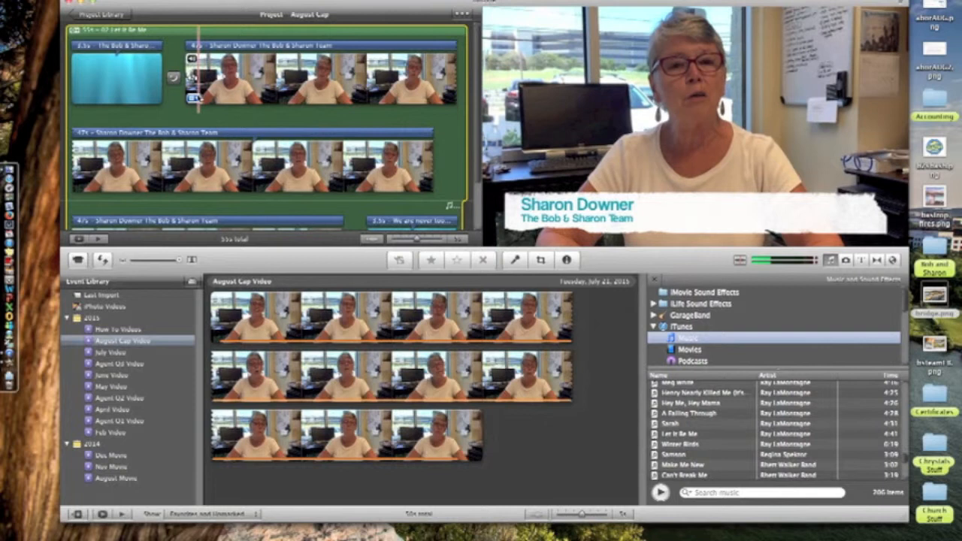
click(192, 59)
click(211, 130)
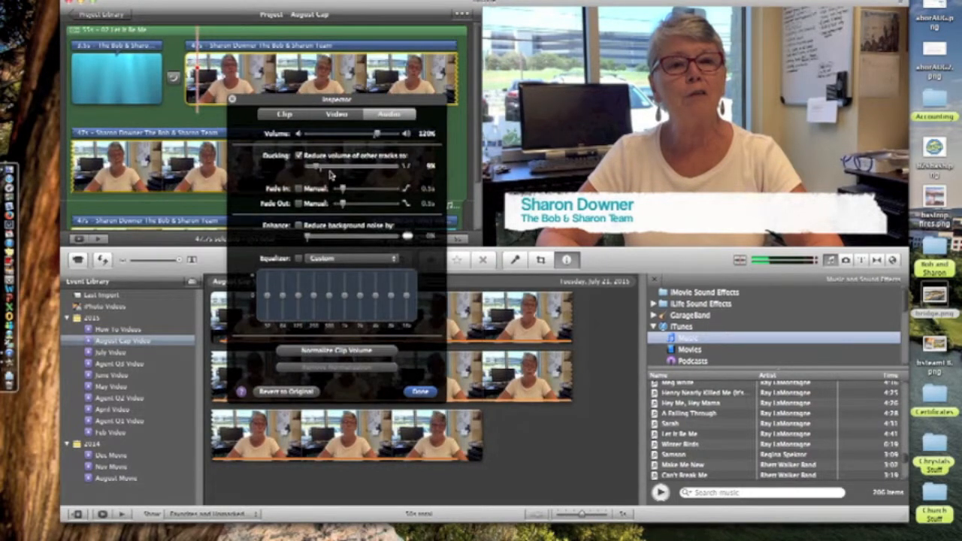
drag(316, 171, 319, 171)
click(420, 392)
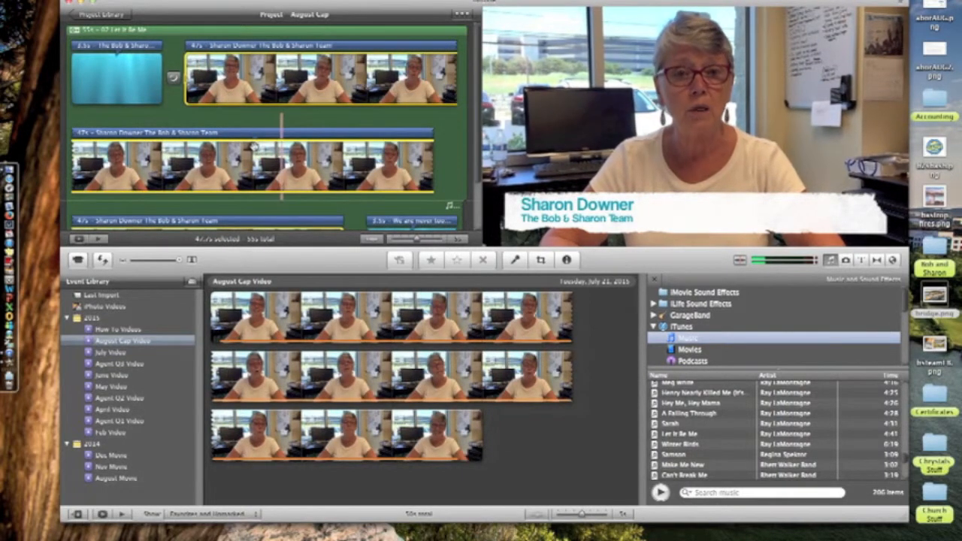
- Scroll the timeline through to the closing 'We are never too busy for your referrals!' title
scroll(267, 136, down, 2)
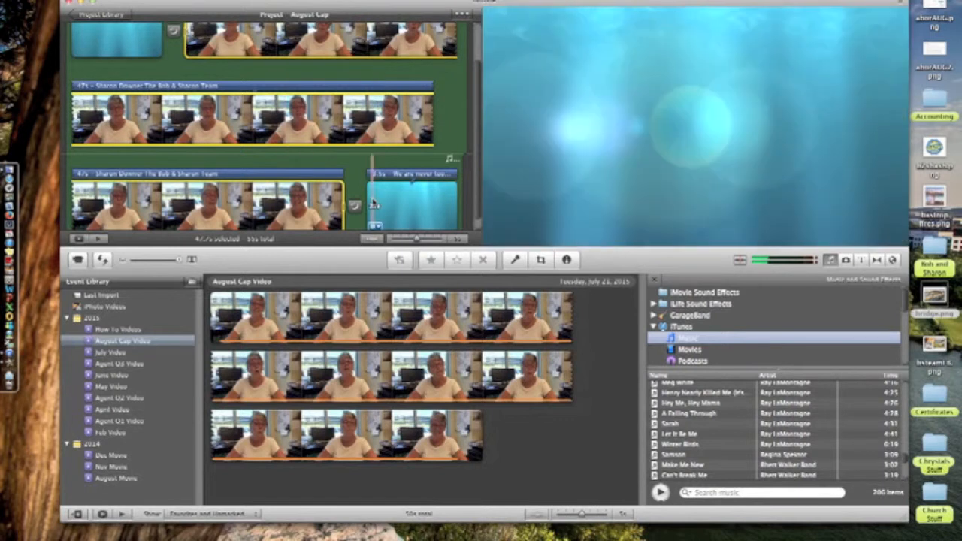
scroll(374, 204, down, 1)
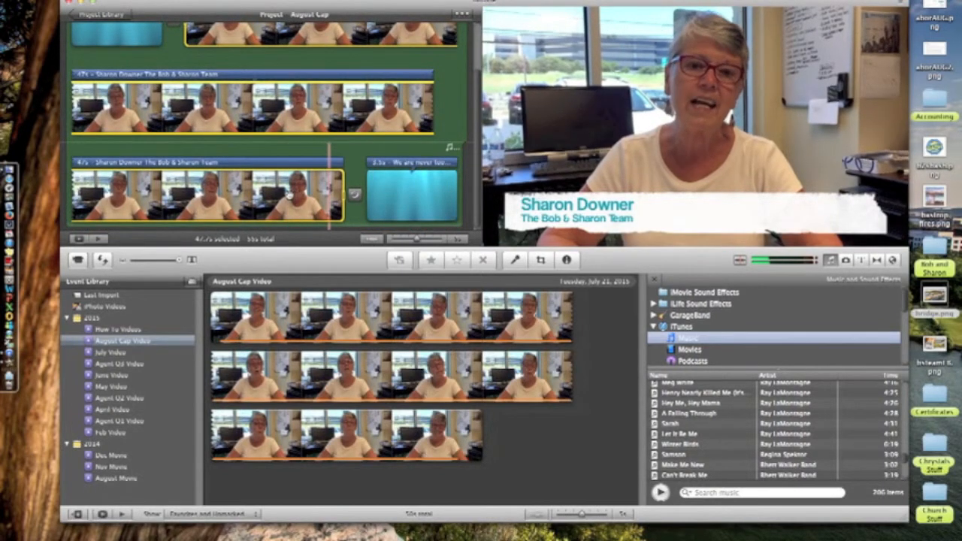
scroll(290, 195, up, 3)
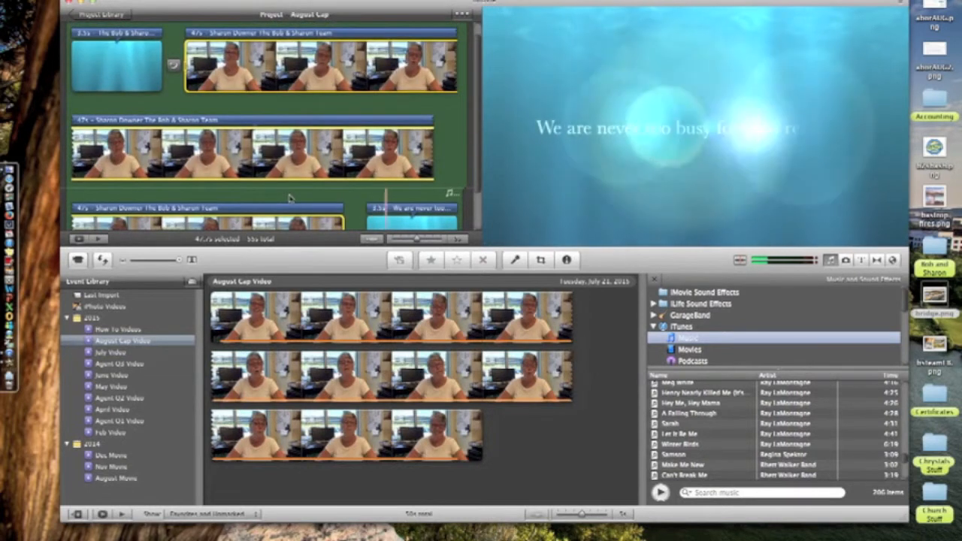
scroll(289, 197, down, 3)
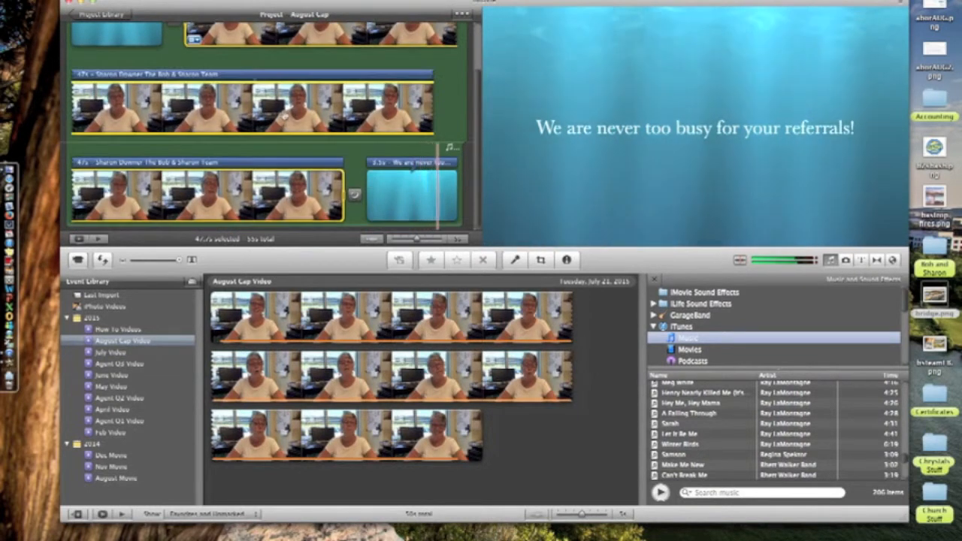
scroll(282, 105, up, 2)
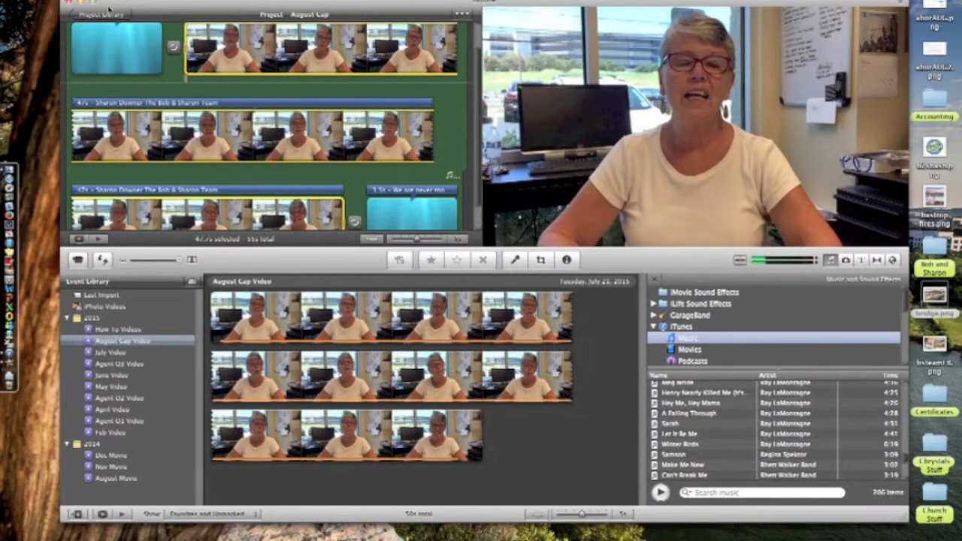
- Use File > Finalize Project to render the August Cap movie in HD 1080p
click(75, 1)
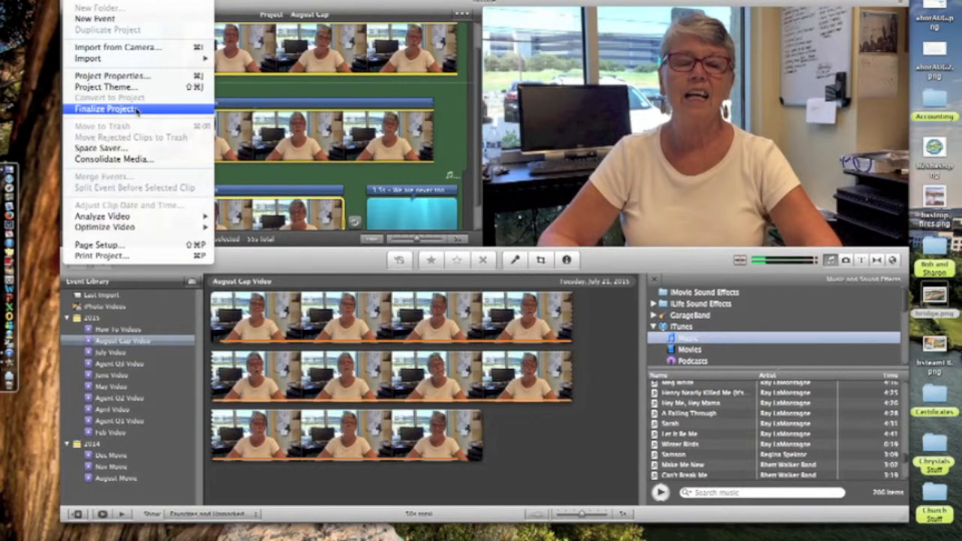
click(105, 109)
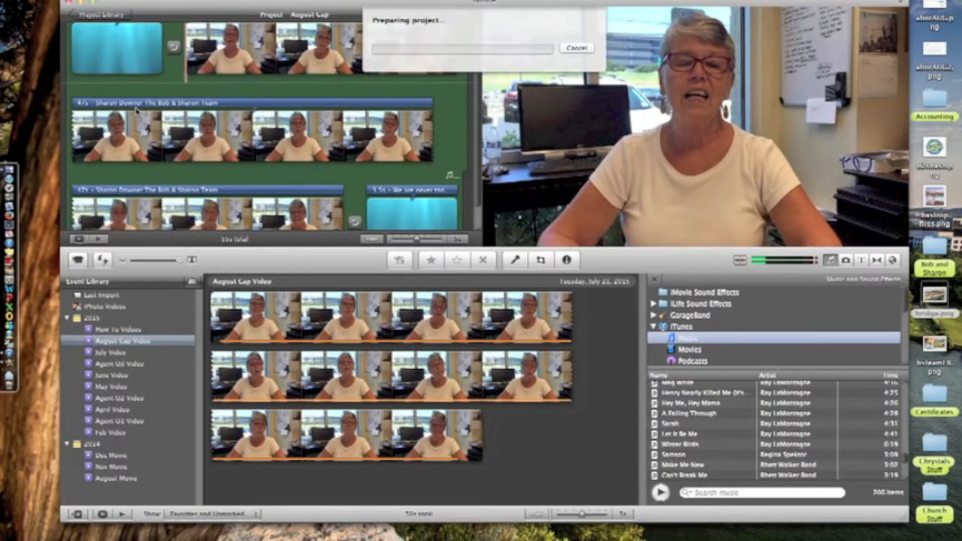